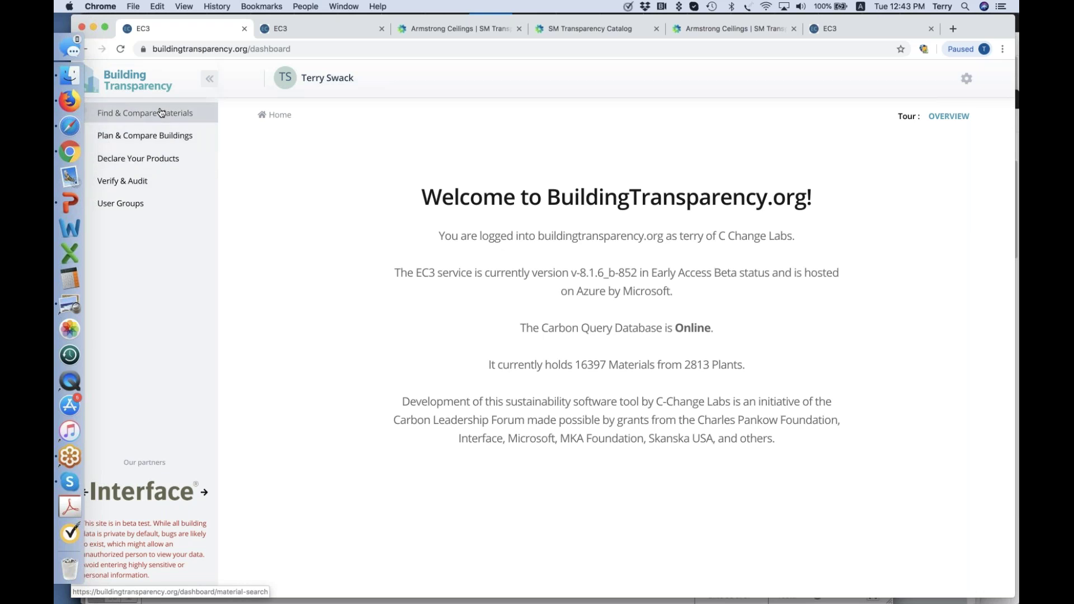
Open the Concretes category of the material search and set the 28-day compressive strength to 5 ksi
{"action": "left_click", "coordinate": [90, 115]}
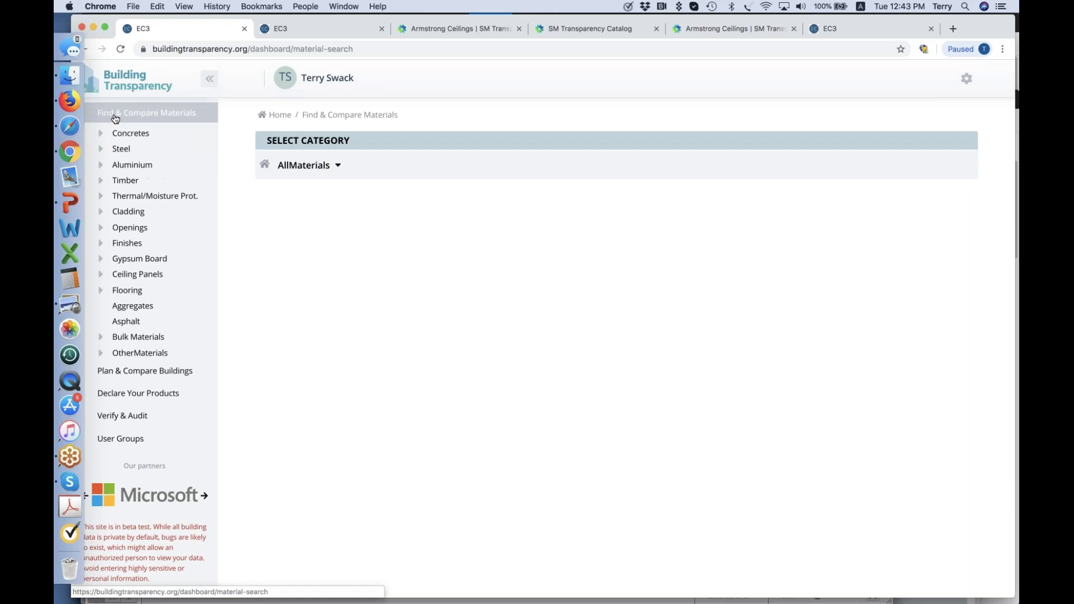
{"action": "left_click", "coordinate": [115, 115]}
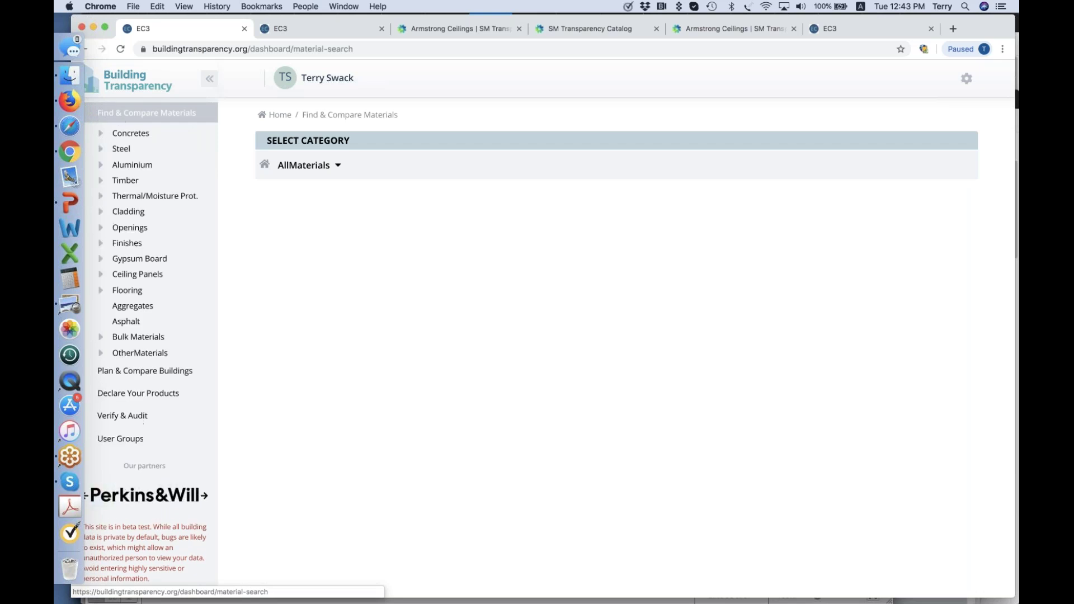
{"action": "left_click", "coordinate": [132, 139]}
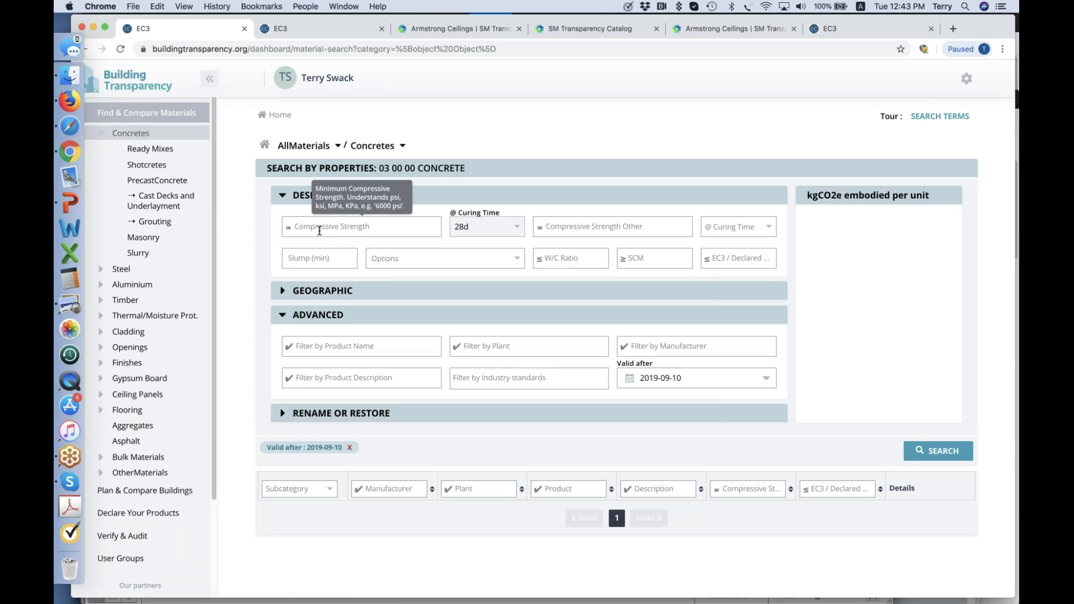
{"action": "left_click", "coordinate": [421, 224]}
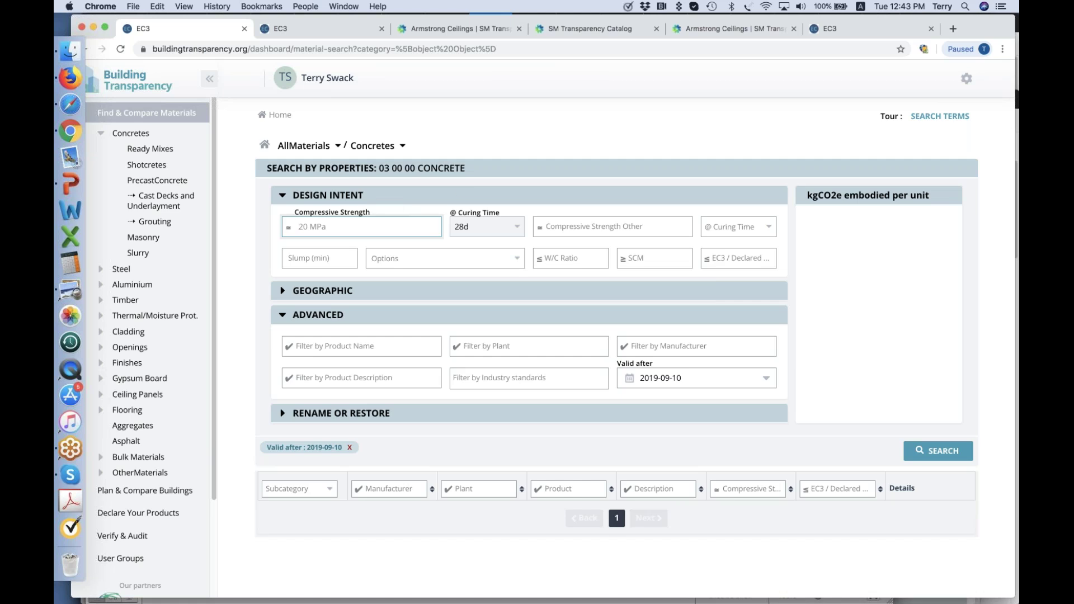
{"action": "type", "text": "5 ksi"}
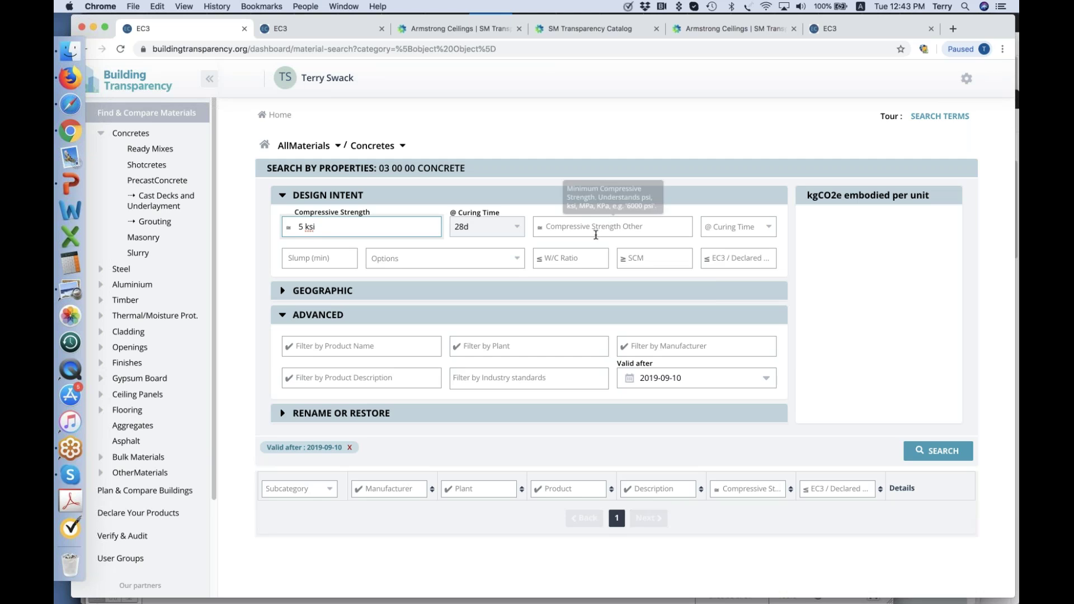
{"action": "left_click", "coordinate": [737, 227]}
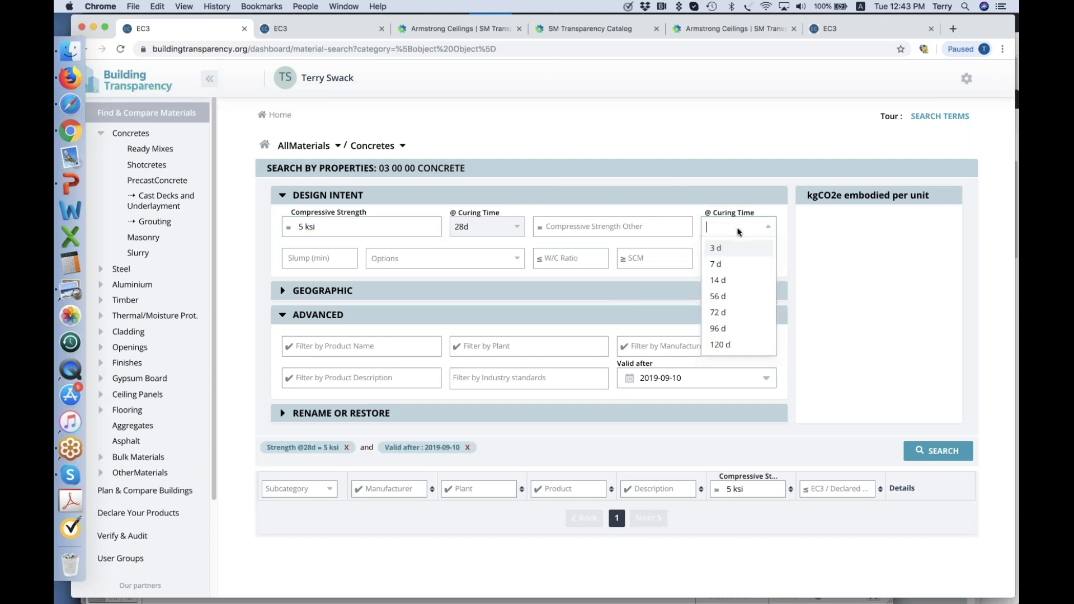
{"action": "left_click", "coordinate": [630, 195]}
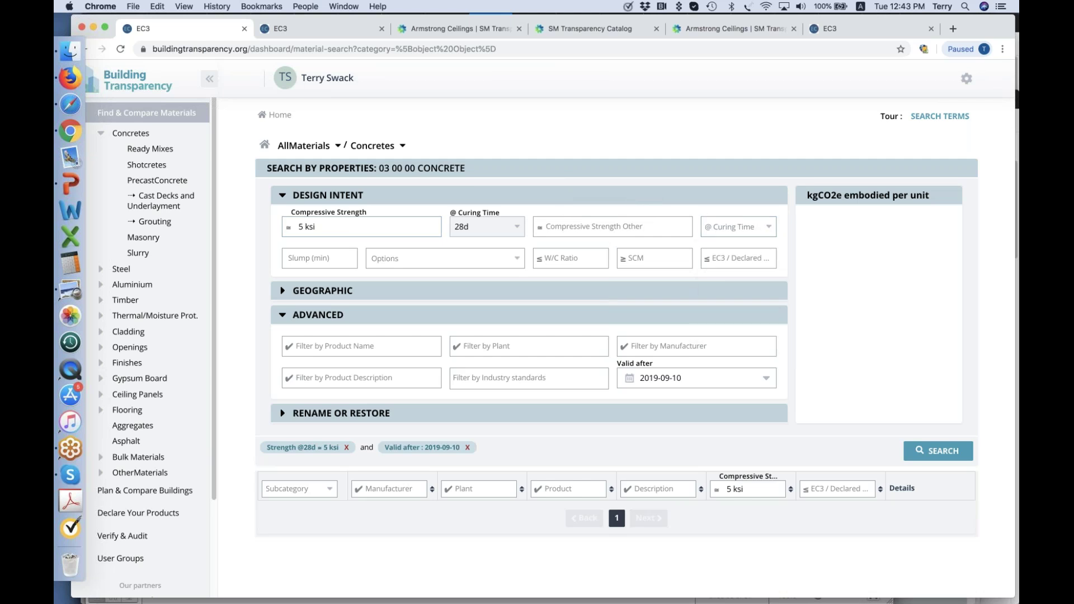
{"action": "left_click", "coordinate": [444, 263]}
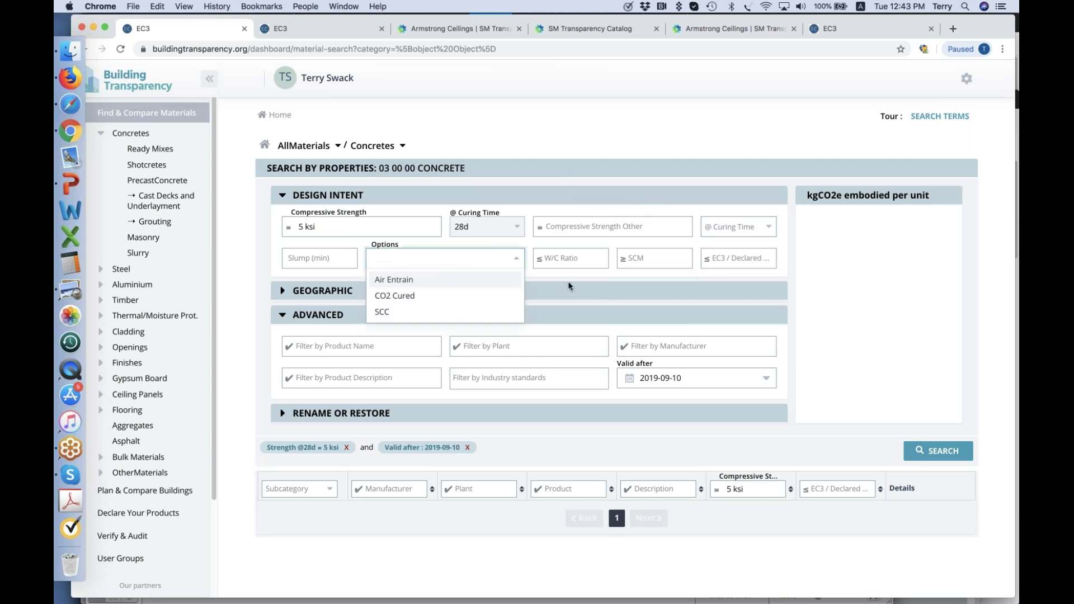
{"action": "left_click", "coordinate": [592, 292]}
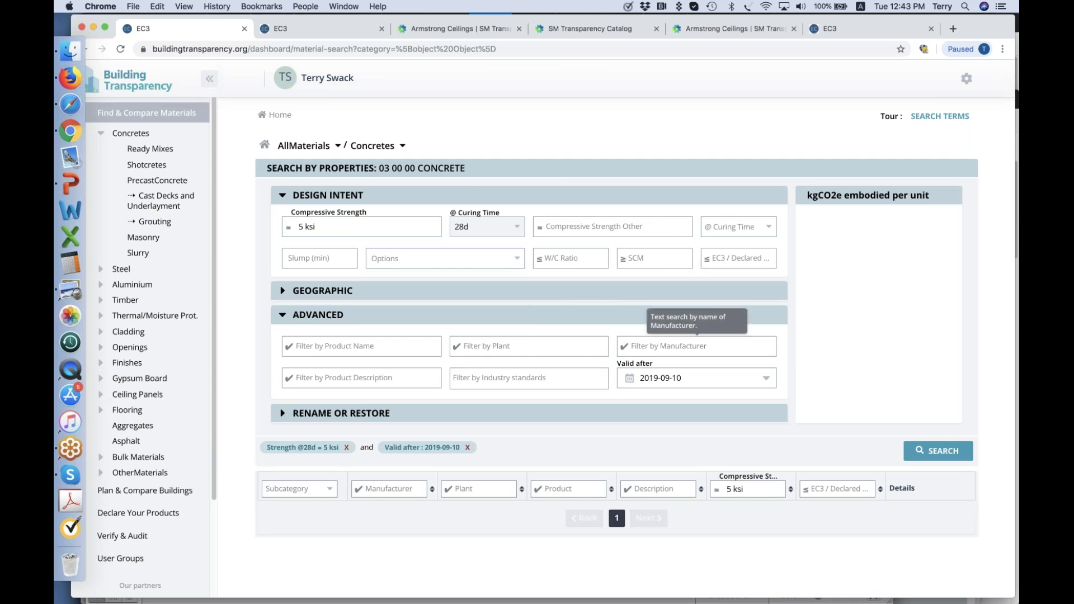
Expand the geographic filters and restrict the concrete search to the state of Washington
{"action": "left_click", "coordinate": [282, 291]}
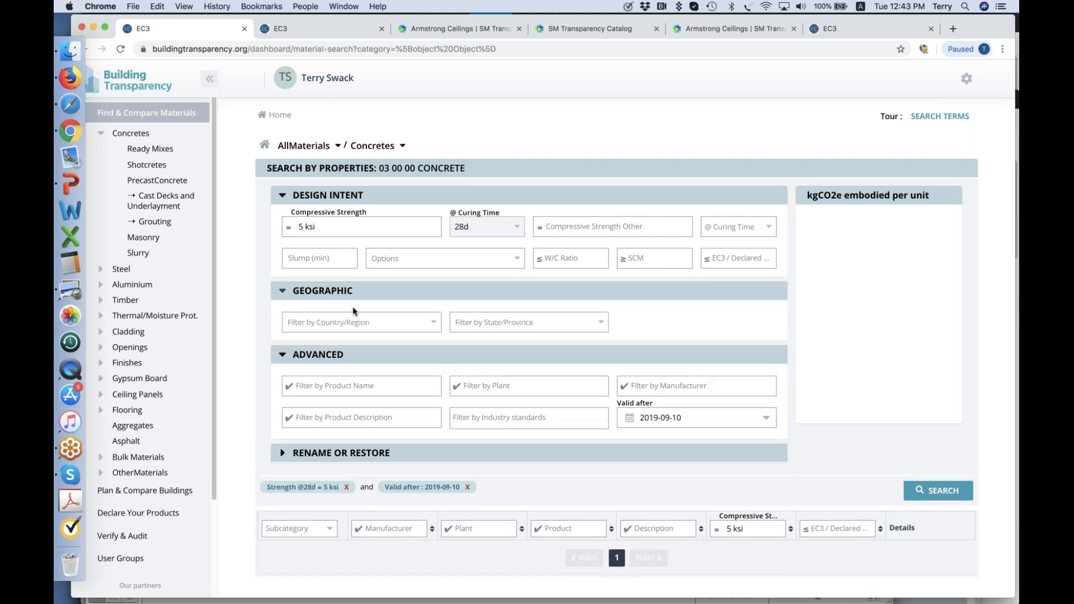
{"action": "left_click", "coordinate": [506, 328]}
{"action": "type", "text": "wash"}
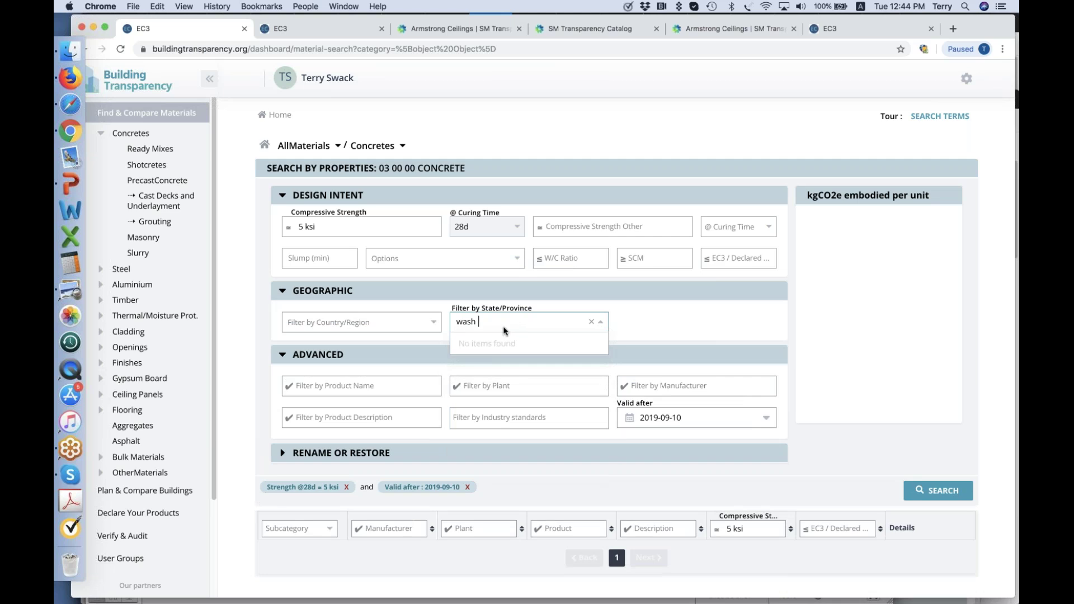
{"action": "key", "text": "BackSpace"}
{"action": "left_click", "coordinate": [518, 364]}
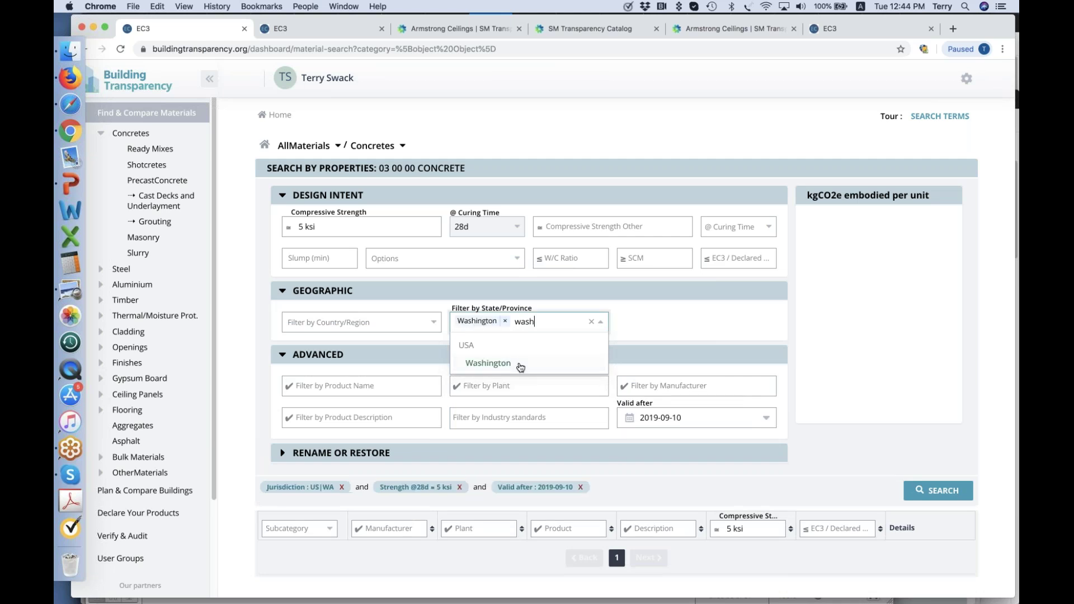
{"action": "key", "text": "BackSpace"}
{"action": "key", "text": "BackSpace"}
{"action": "key", "text": "BackSpace"}
{"action": "key", "text": "BackSpace"}
{"action": "key", "text": "BackSpace"}
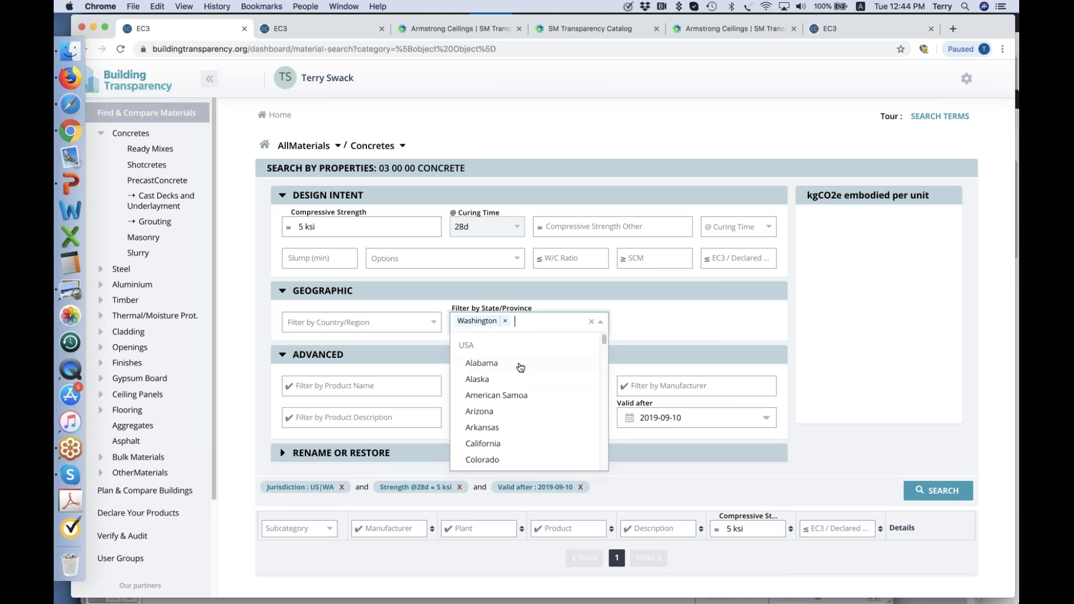
{"action": "type", "text": "wash"}
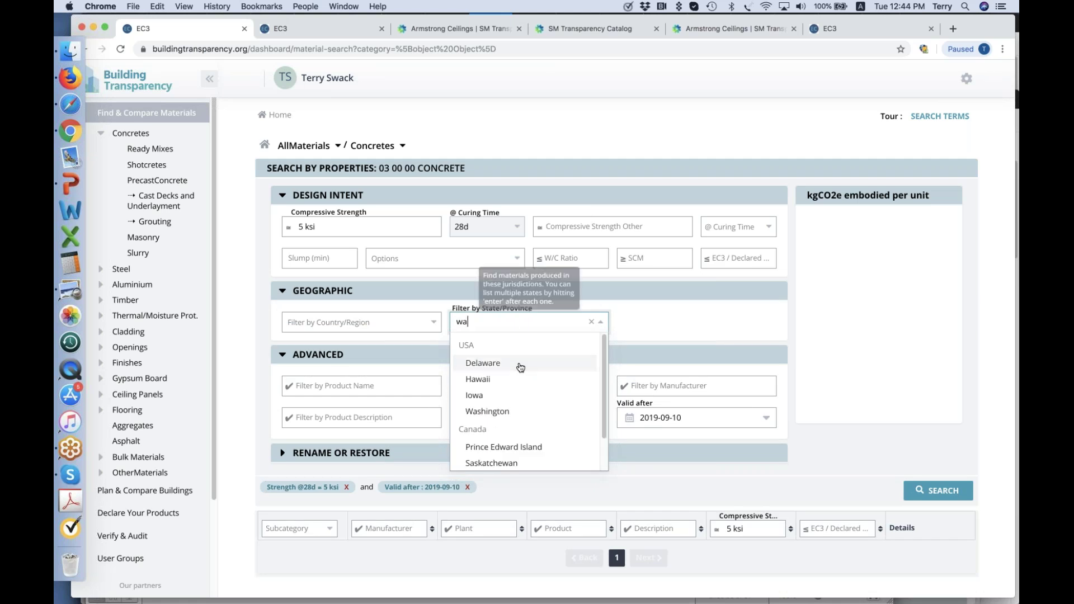
{"action": "left_click", "coordinate": [521, 365]}
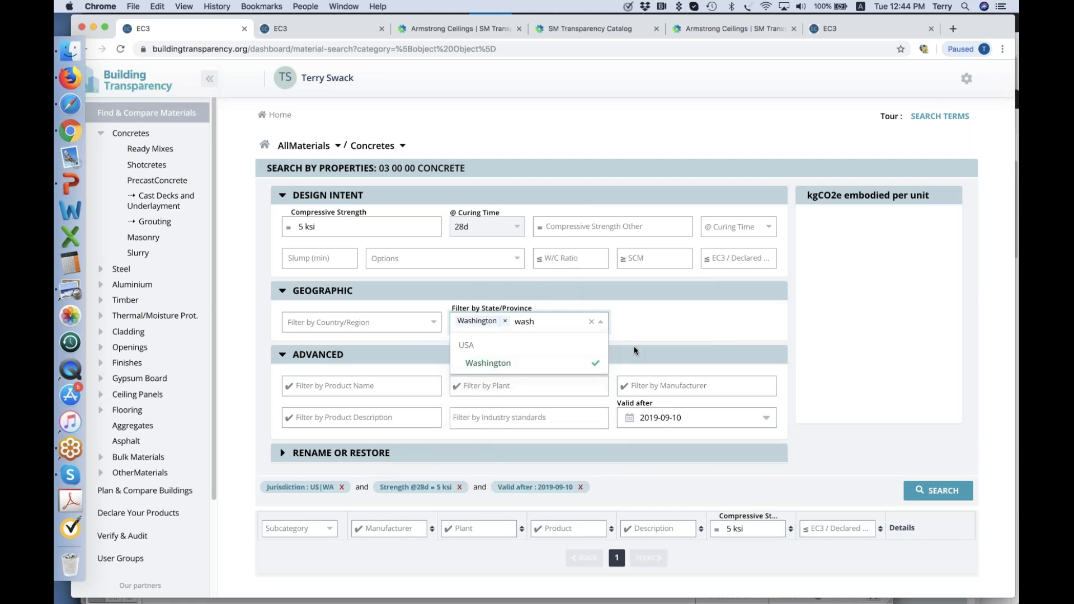
Add Oregon to the state filter and run the concrete search
{"action": "key", "text": "shift+Left"}
{"action": "key", "text": "shift+Left"}
{"action": "key", "text": "shift+Left"}
{"action": "key", "text": "shift+Left"}
{"action": "type", "text": "ore"}
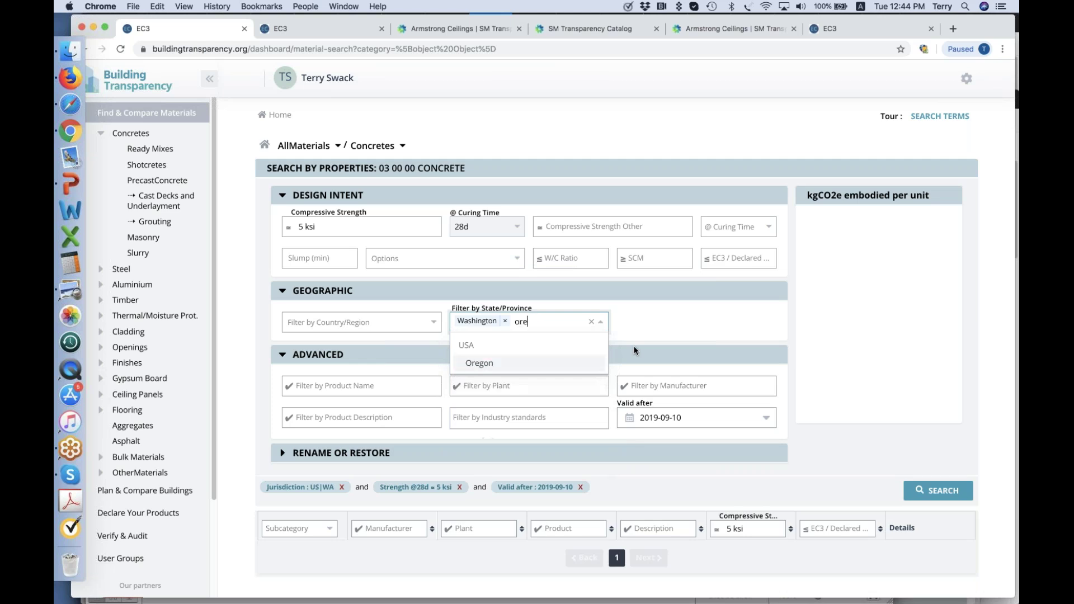
{"action": "left_click", "coordinate": [536, 365]}
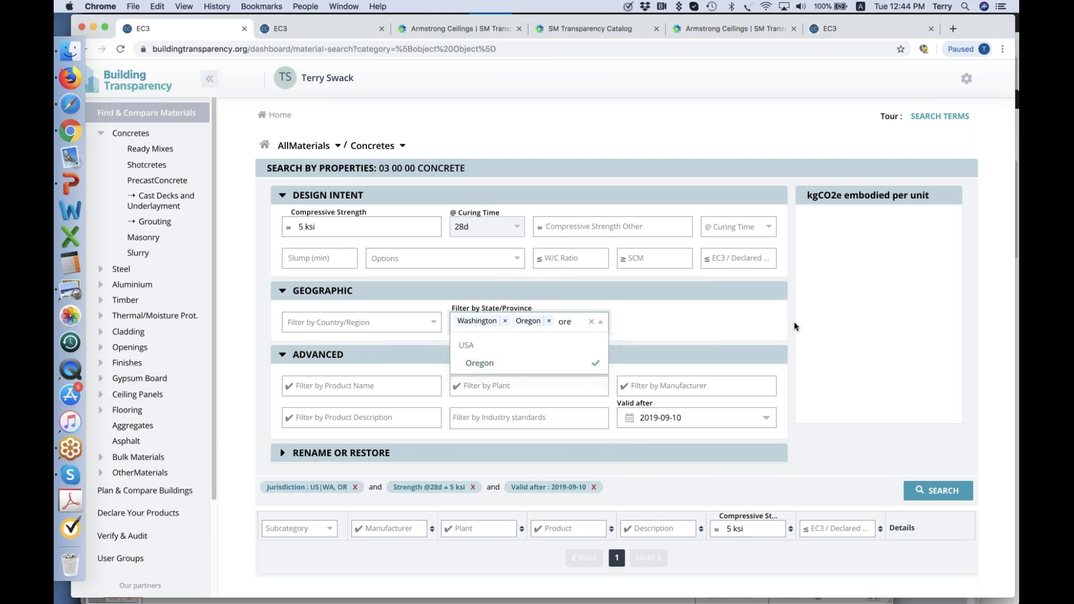
{"action": "left_click", "coordinate": [943, 496]}
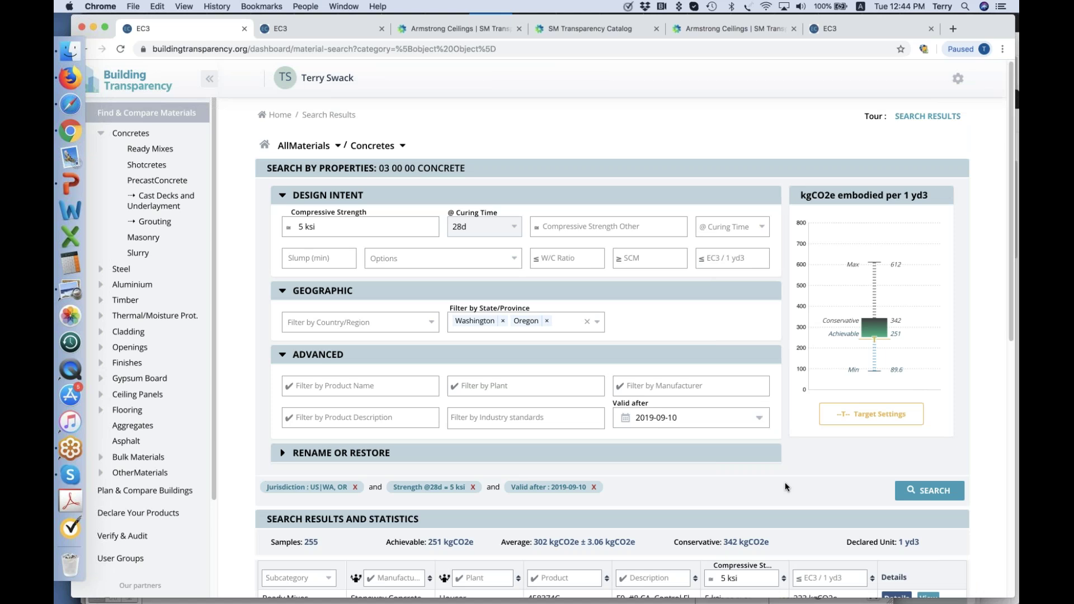
Examine the concrete search results, their summary statistics and the chart of embodied kgCO2e per cubic yard
{"action": "scroll", "coordinate": [785, 487], "scroll_direction": "down", "scroll_amount": 5}
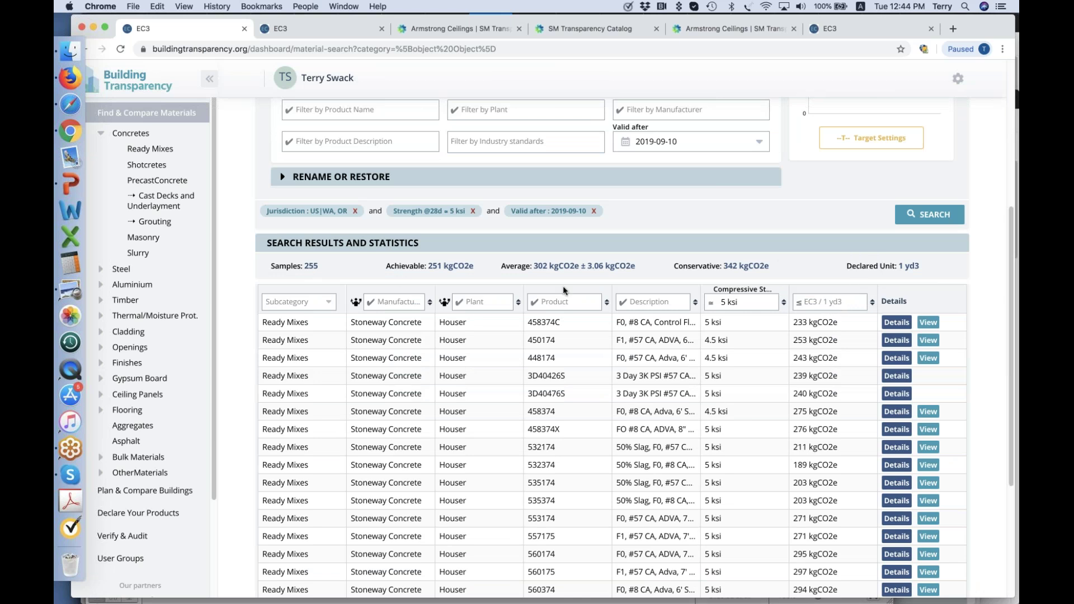
{"action": "scroll", "coordinate": [623, 287], "scroll_direction": "up", "scroll_amount": 2}
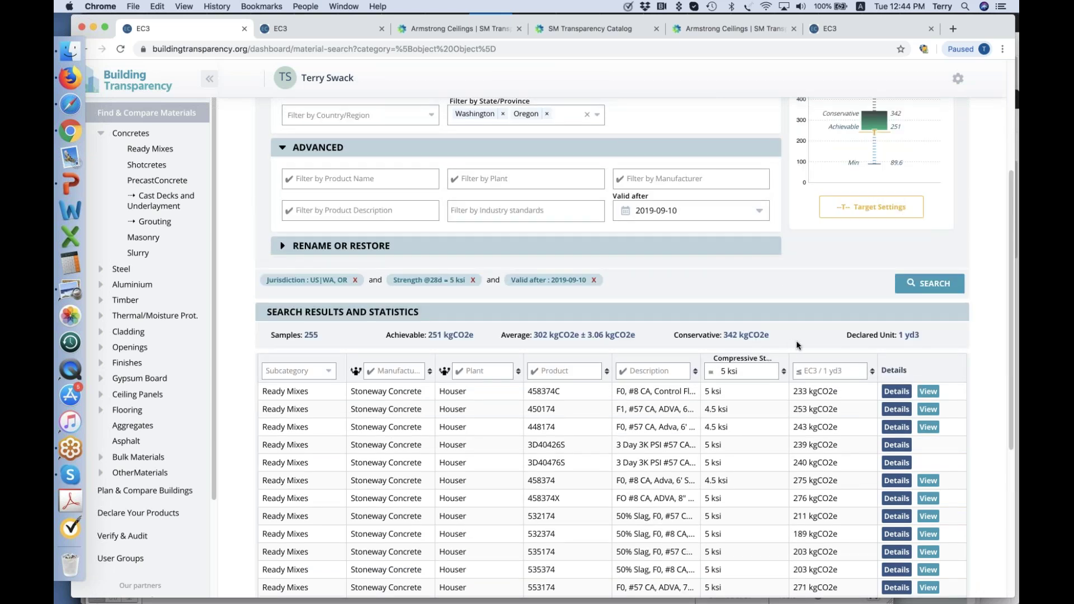
{"action": "scroll", "coordinate": [839, 353], "scroll_direction": "up", "scroll_amount": 2}
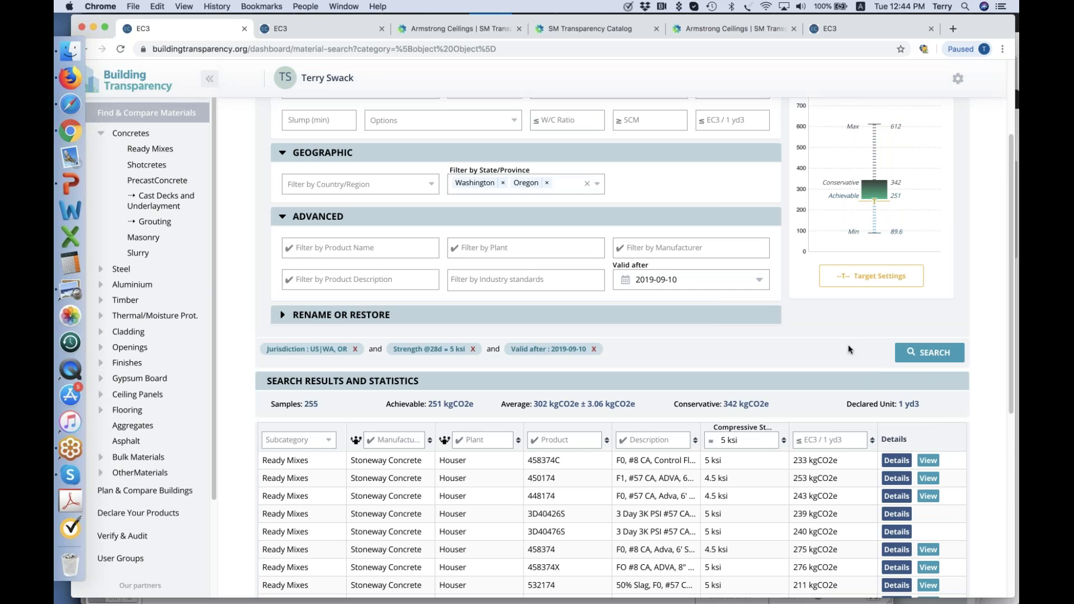
{"action": "scroll", "coordinate": [848, 343], "scroll_direction": "up", "scroll_amount": 4}
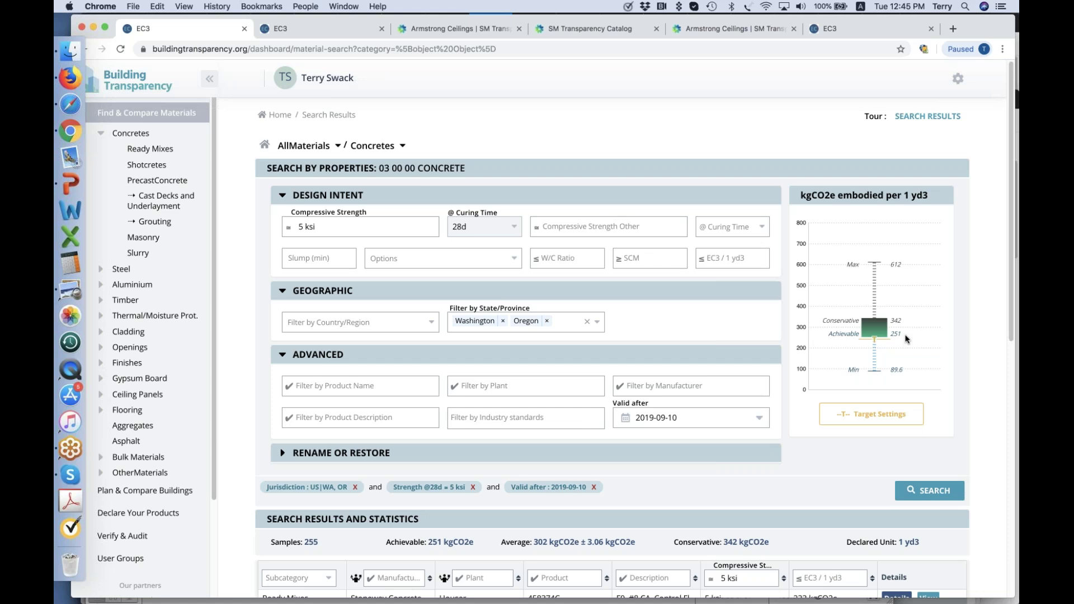
{"action": "scroll", "coordinate": [924, 339], "scroll_direction": "down", "scroll_amount": 5}
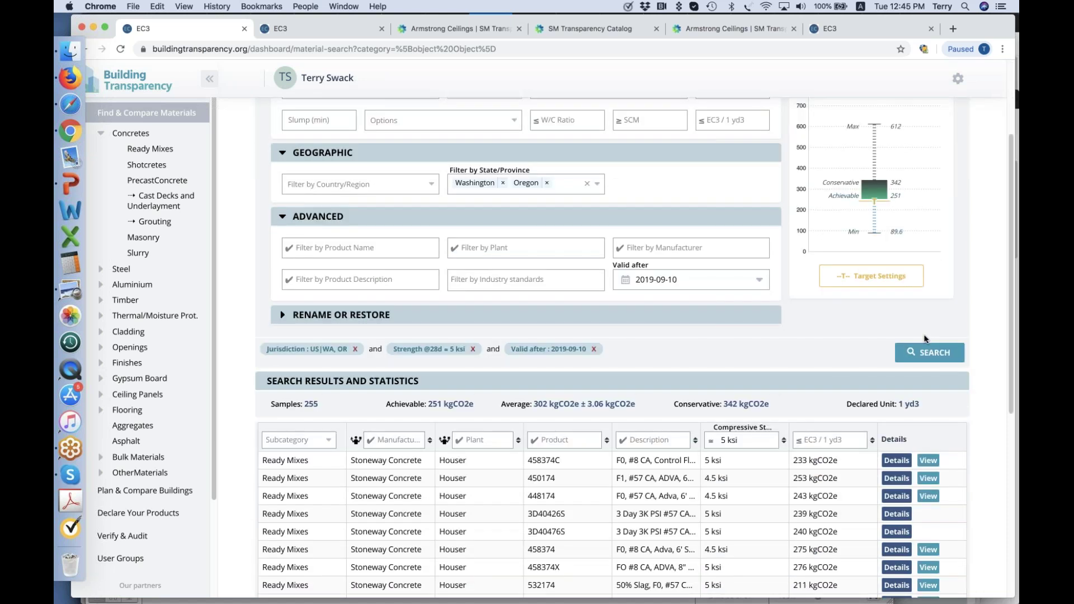
{"action": "scroll", "coordinate": [922, 322], "scroll_direction": "up", "scroll_amount": 3}
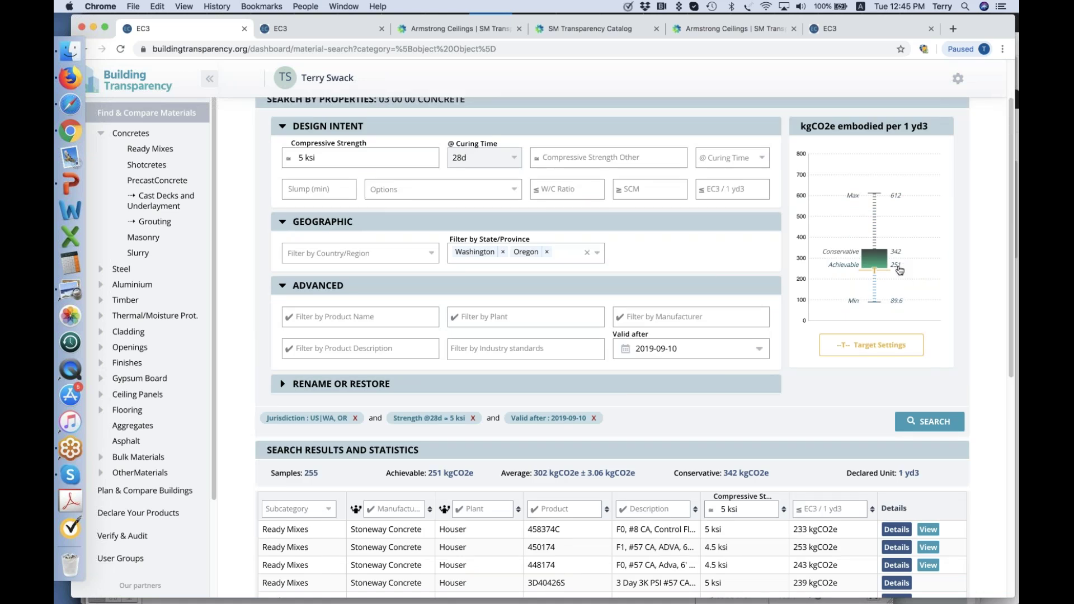
{"action": "mouse_move", "coordinate": [898, 270]}
{"action": "scroll", "coordinate": [912, 273], "scroll_direction": "down", "scroll_amount": 3}
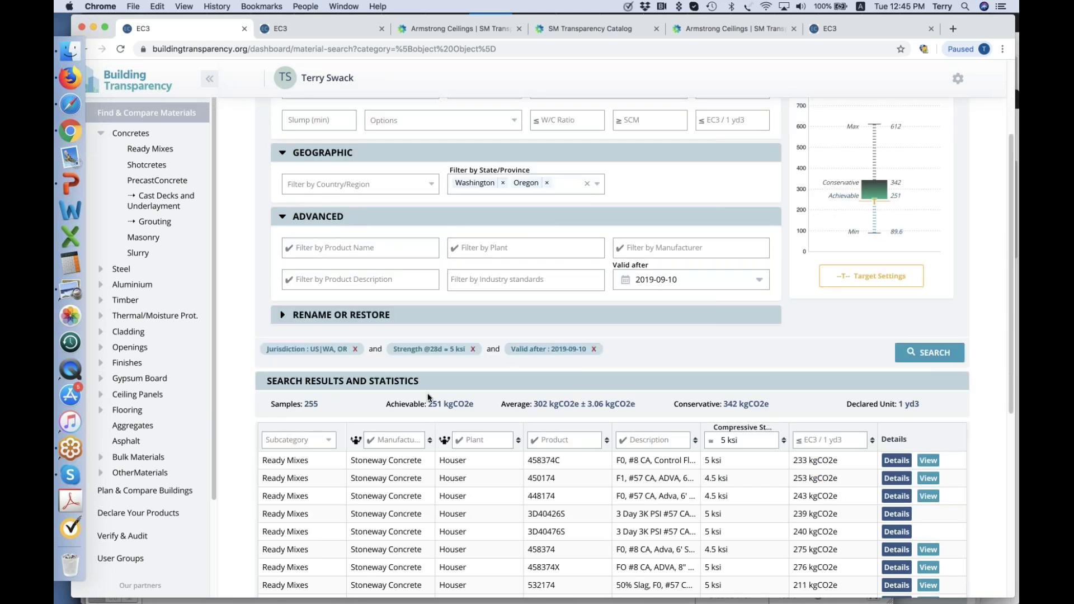
View the comparison of embodied carbon ranges by manufacturer for the search results, and close it
{"action": "left_click", "coordinate": [355, 443]}
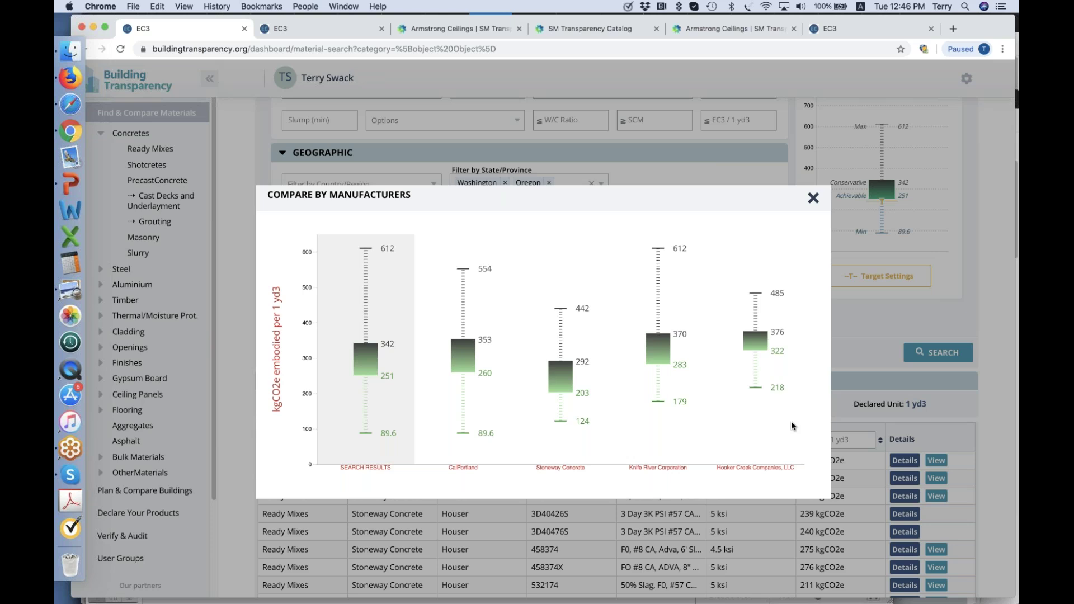
{"action": "left_click", "coordinate": [812, 199]}
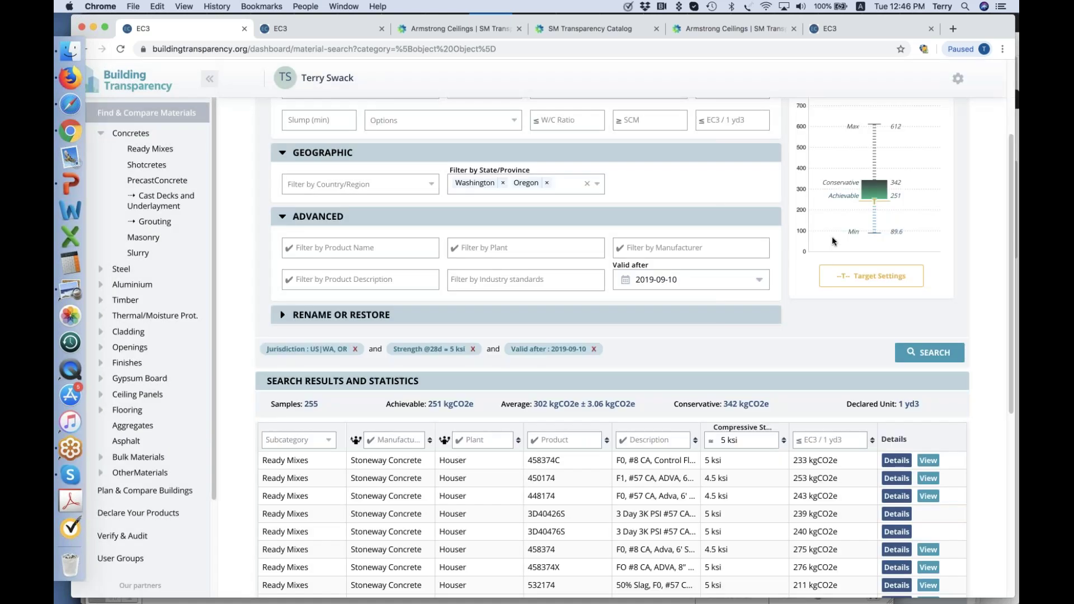
Open the declaration for Stoneway Concrete product 458374C and review its environmental impact, specifications, category rule, verification and plant details
{"action": "scroll", "coordinate": [811, 323], "scroll_direction": "down", "scroll_amount": 3}
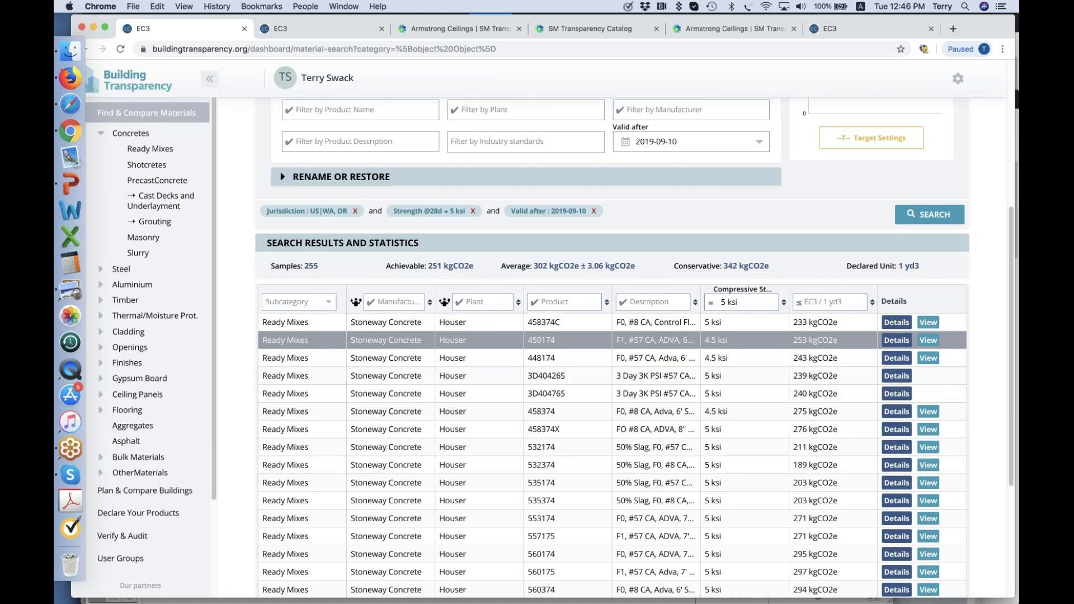
{"action": "left_click", "coordinate": [928, 323]}
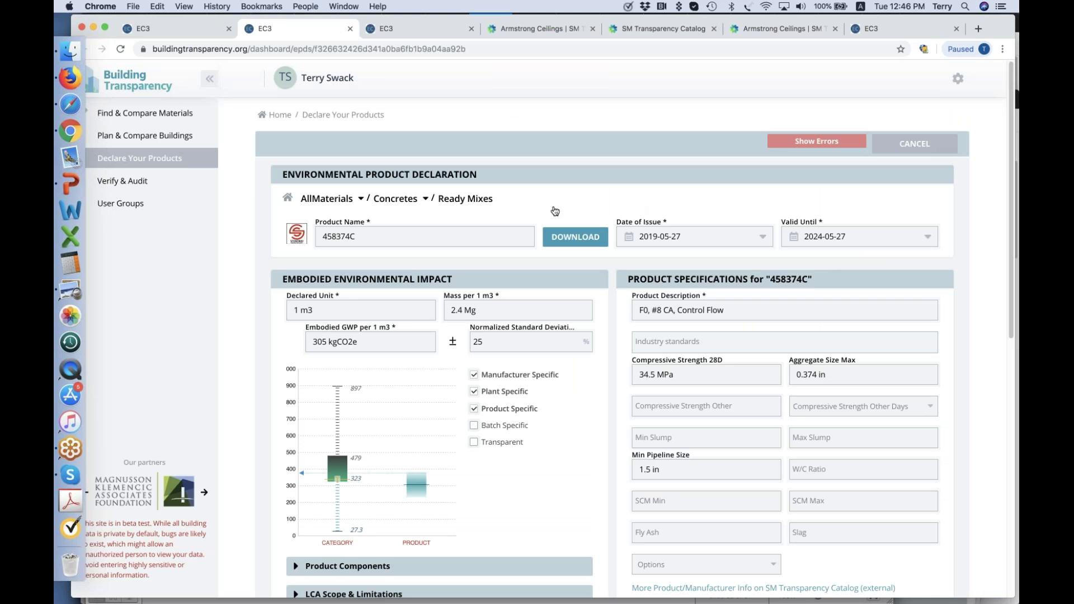
{"action": "scroll", "coordinate": [551, 205], "scroll_direction": "down", "scroll_amount": 5}
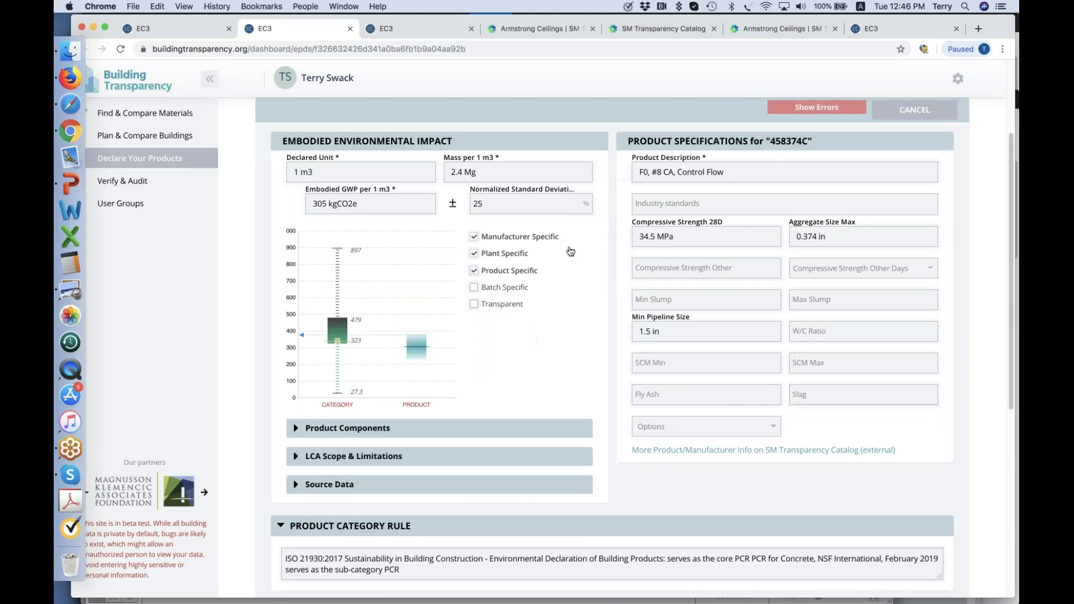
{"action": "scroll", "coordinate": [576, 262], "scroll_direction": "down", "scroll_amount": 13}
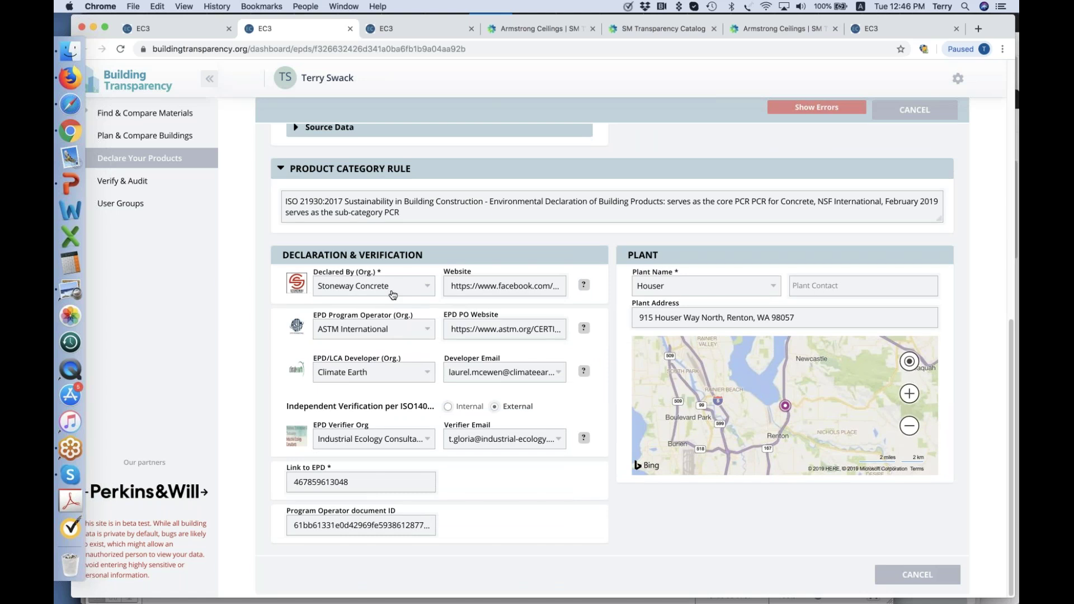
{"action": "scroll", "coordinate": [705, 287], "scroll_direction": "up", "scroll_amount": 10}
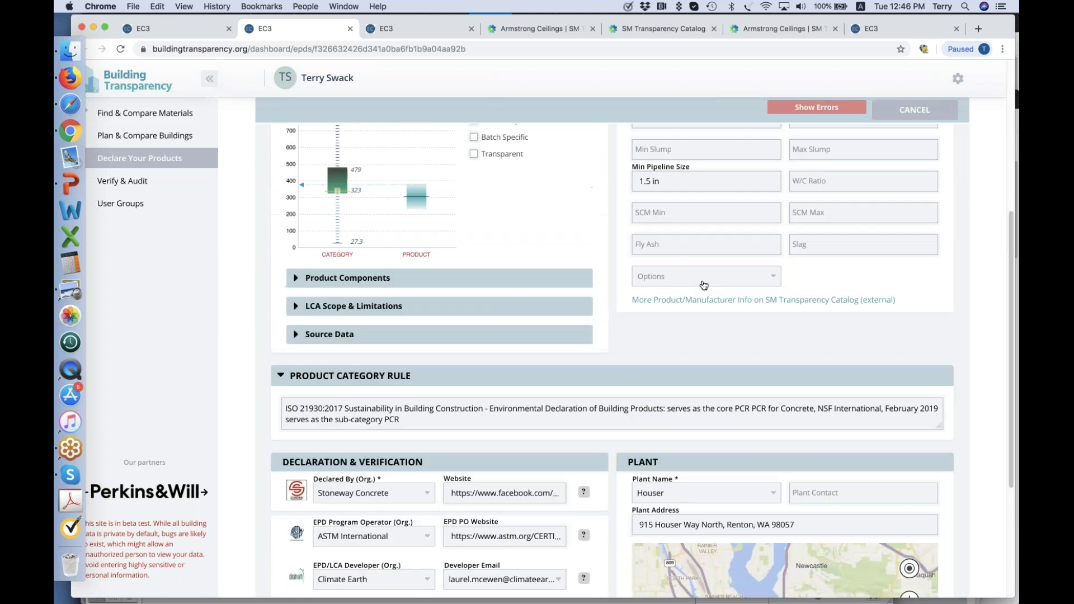
{"action": "scroll", "coordinate": [724, 295], "scroll_direction": "up", "scroll_amount": 1}
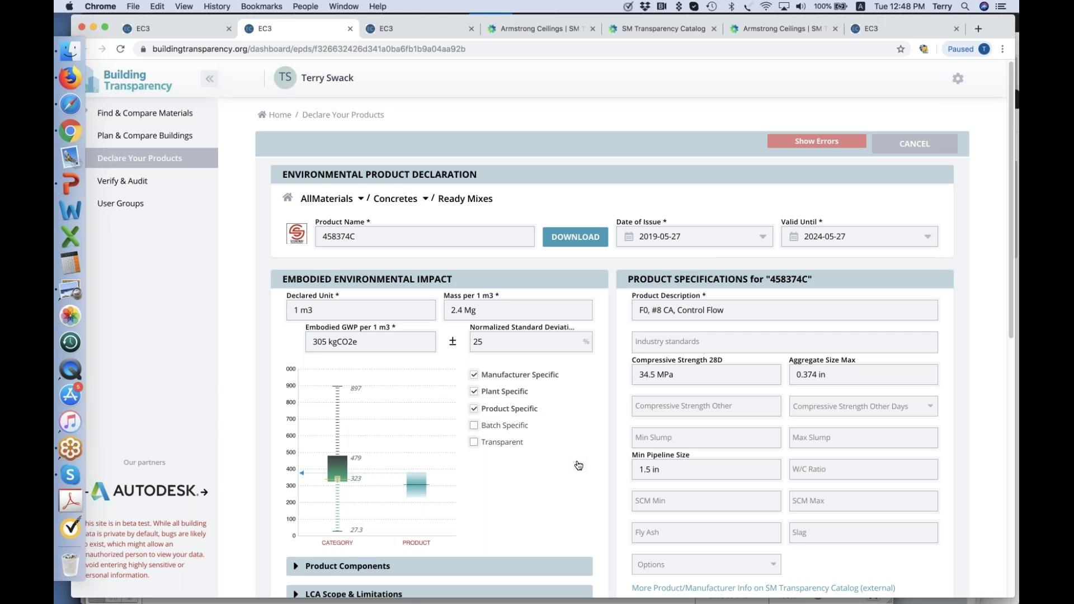
{"action": "scroll", "coordinate": [578, 465], "scroll_direction": "down", "scroll_amount": 10}
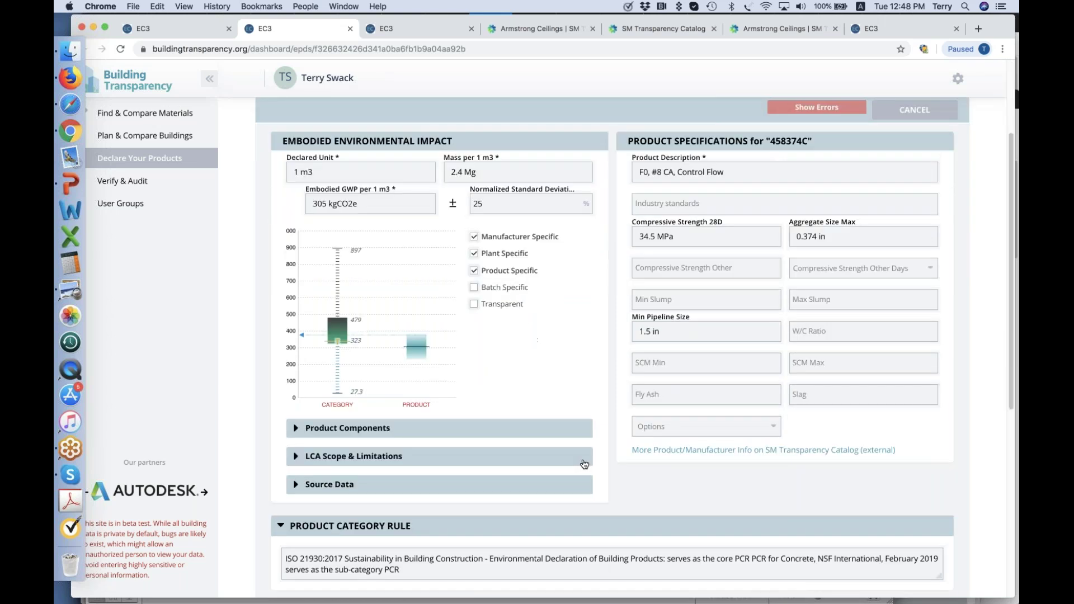
{"action": "scroll", "coordinate": [583, 458], "scroll_direction": "down", "scroll_amount": 1}
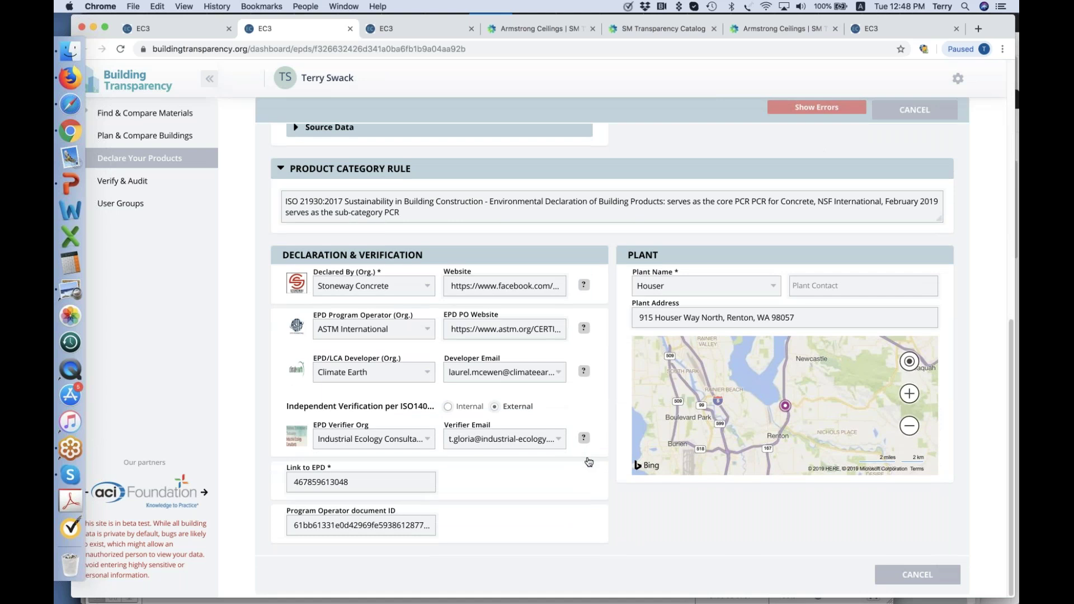
Open the Tower #2, California, 2021 building project from the building projects list and view its project details
{"action": "scroll", "coordinate": [583, 459], "scroll_direction": "up", "scroll_amount": 10}
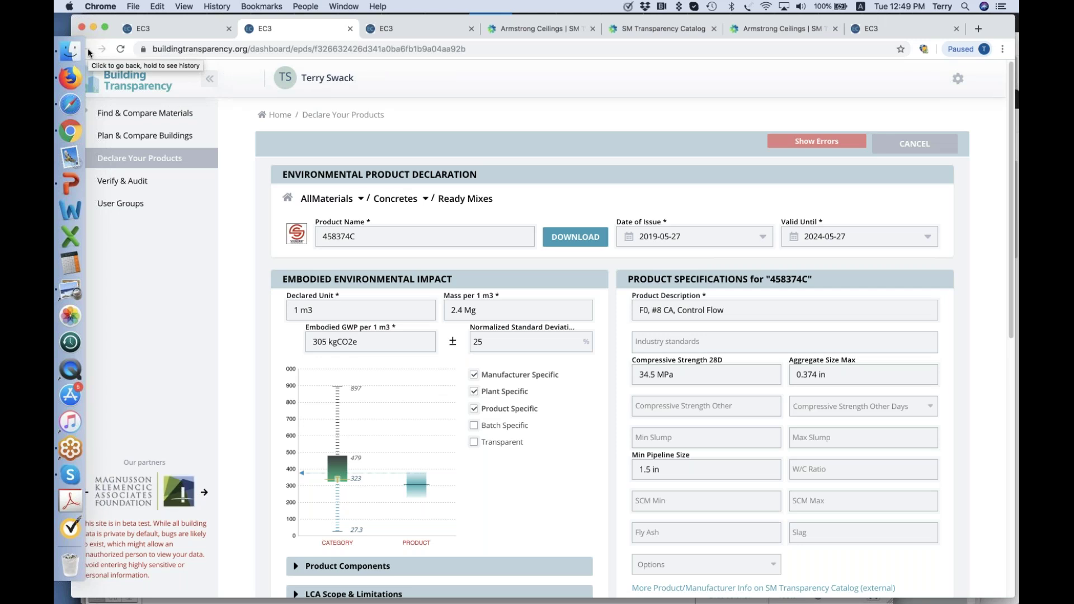
{"action": "left_click", "coordinate": [169, 136]}
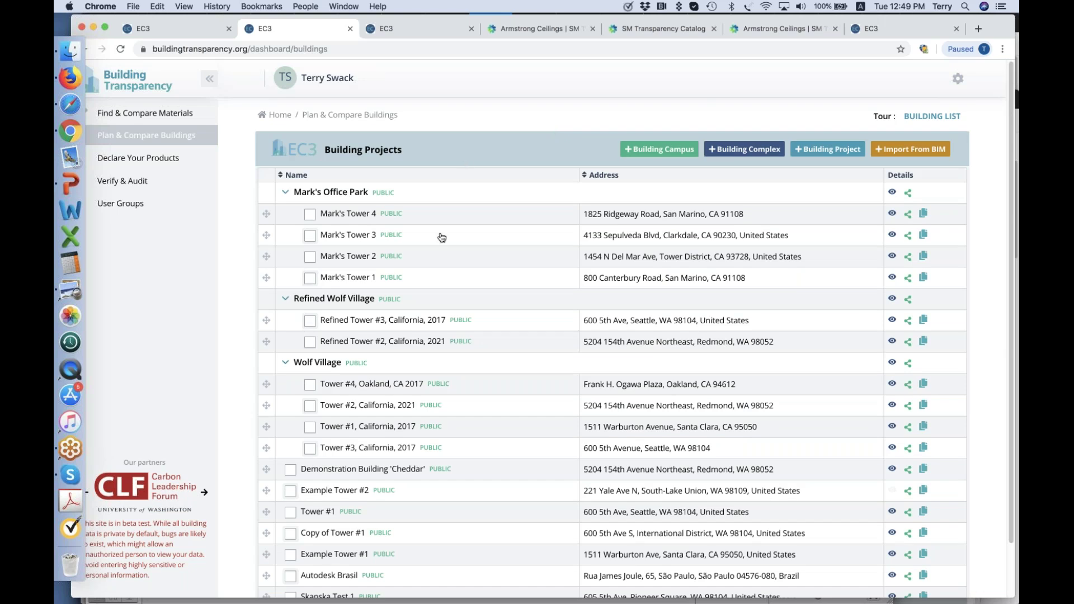
{"action": "left_click", "coordinate": [387, 413]}
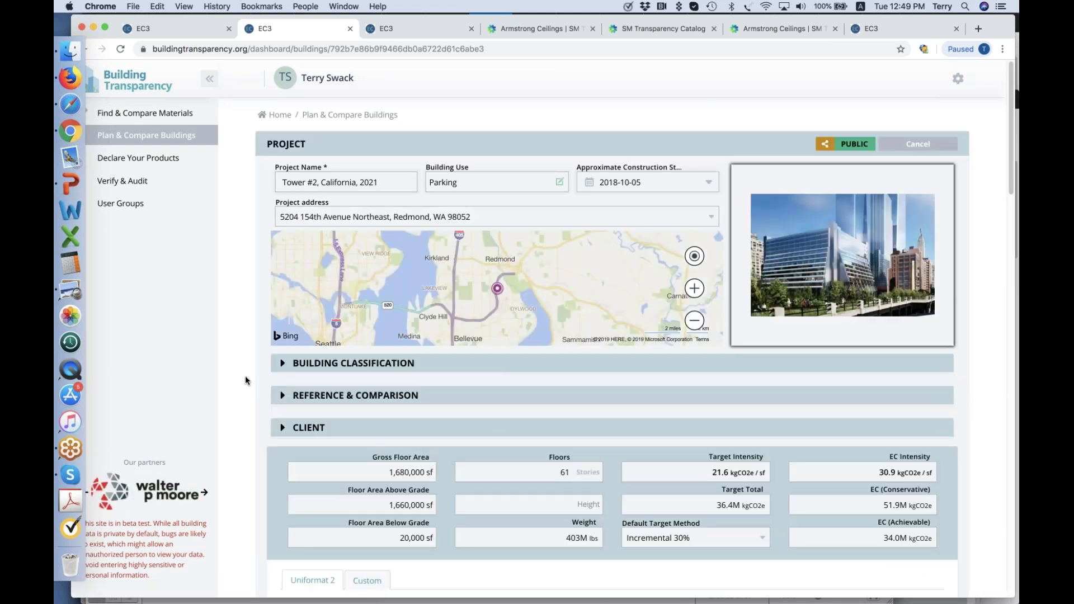
{"action": "scroll", "coordinate": [242, 384], "scroll_direction": "down", "scroll_amount": 2}
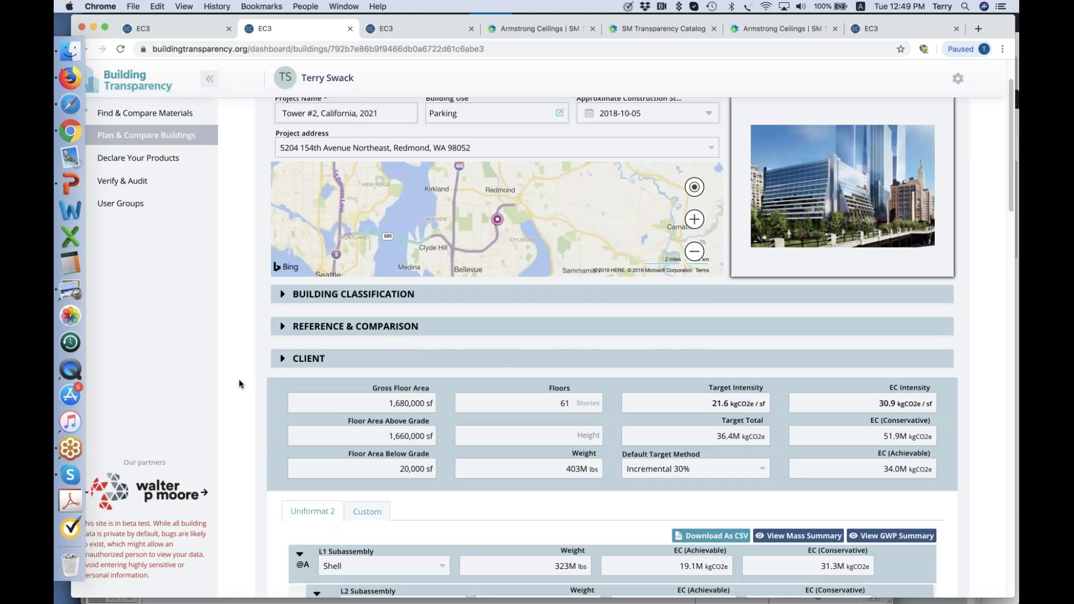
{"action": "scroll", "coordinate": [240, 384], "scroll_direction": "up", "scroll_amount": 2}
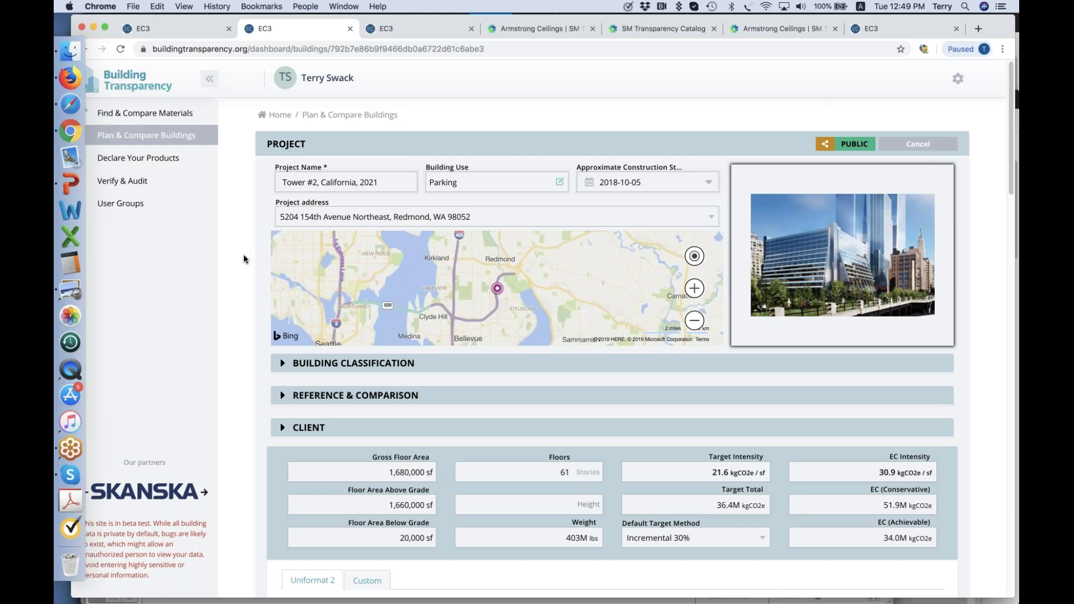
Review the building's embodied carbon intensity and totals, and the element breakdown of its Shell subassembly
{"action": "scroll", "coordinate": [243, 255], "scroll_direction": "down", "scroll_amount": 4}
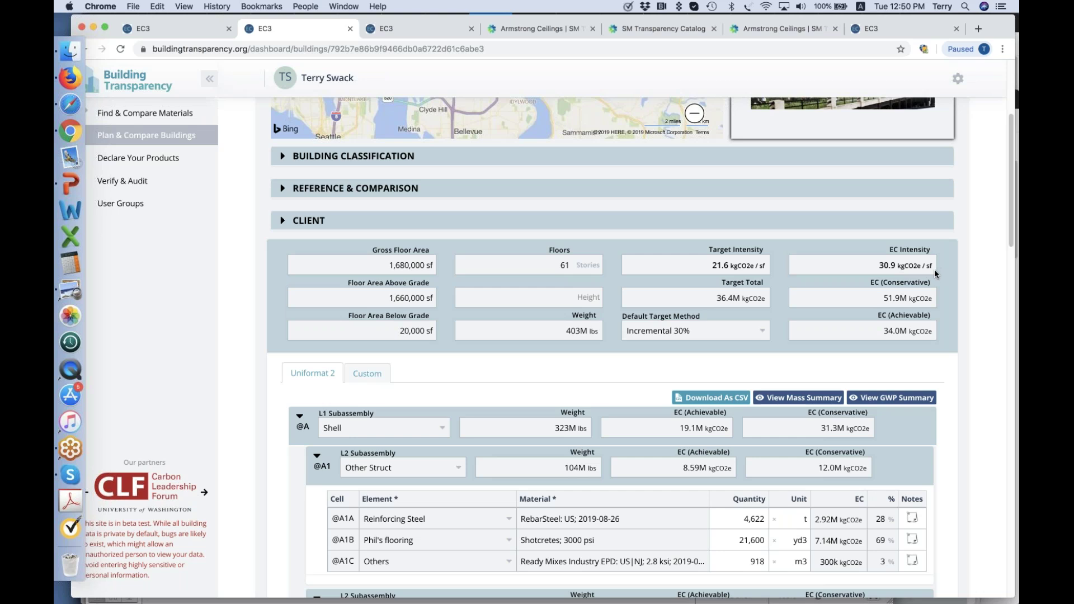
{"action": "scroll", "coordinate": [934, 270], "scroll_direction": "down", "scroll_amount": 5}
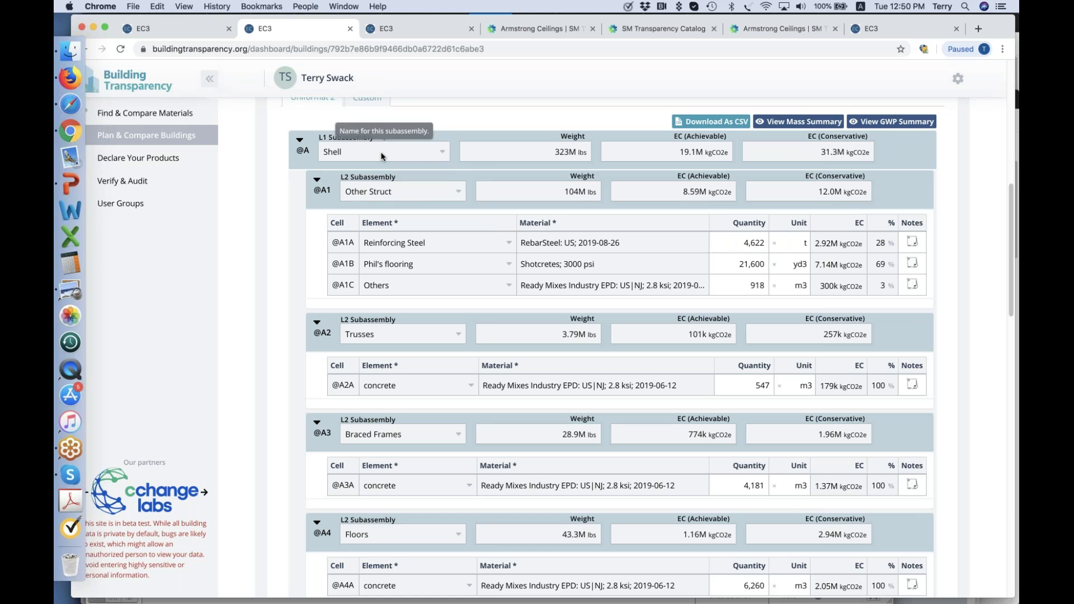
{"action": "scroll", "coordinate": [437, 167], "scroll_direction": "up", "scroll_amount": 3}
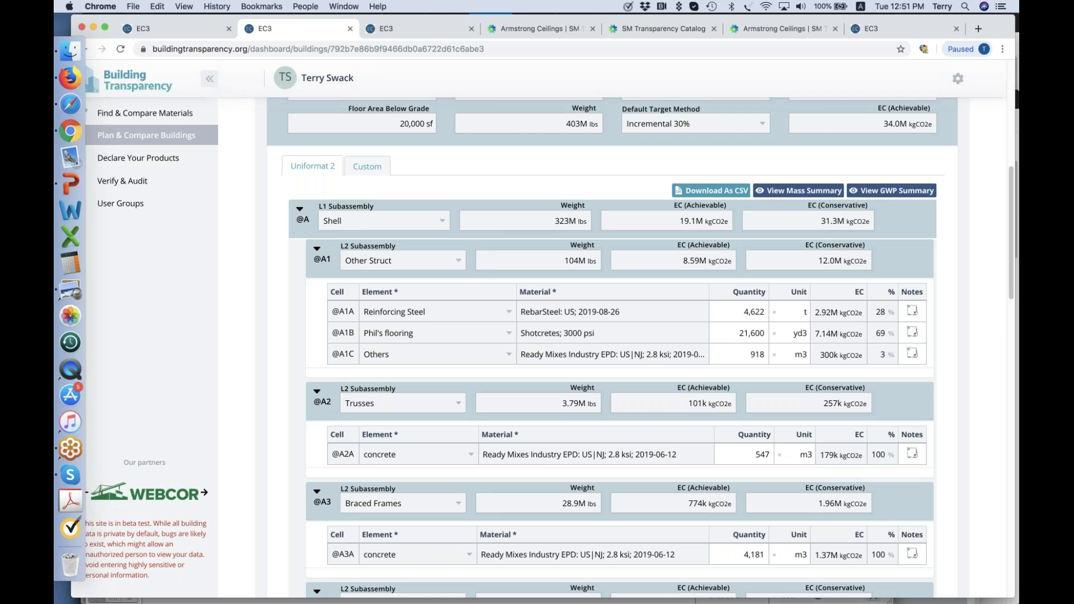
Show and hide the notes of the Reinforcing Steel element, and look over the subassemblies and summary options
{"action": "left_click", "coordinate": [913, 312]}
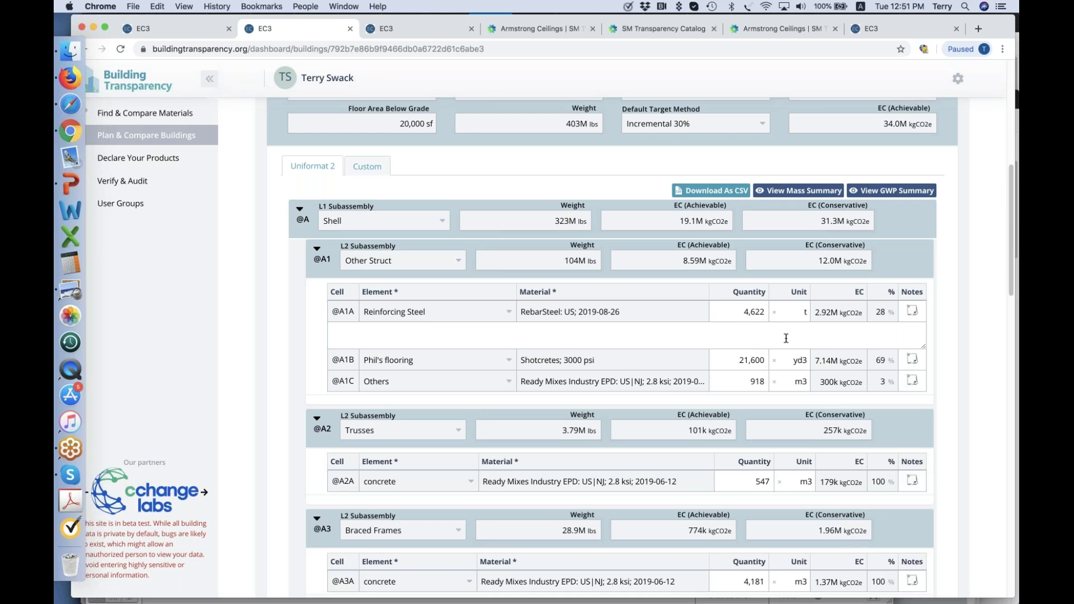
{"action": "left_click", "coordinate": [913, 312]}
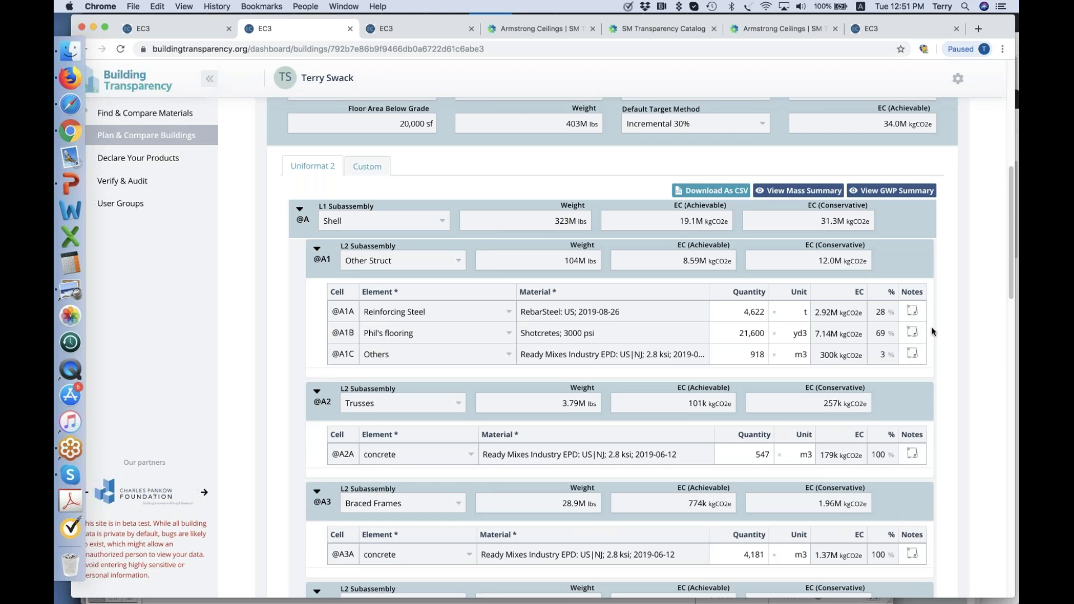
{"action": "scroll", "coordinate": [931, 331], "scroll_direction": "down", "scroll_amount": 3}
{"action": "scroll", "coordinate": [932, 332], "scroll_direction": "down", "scroll_amount": 3}
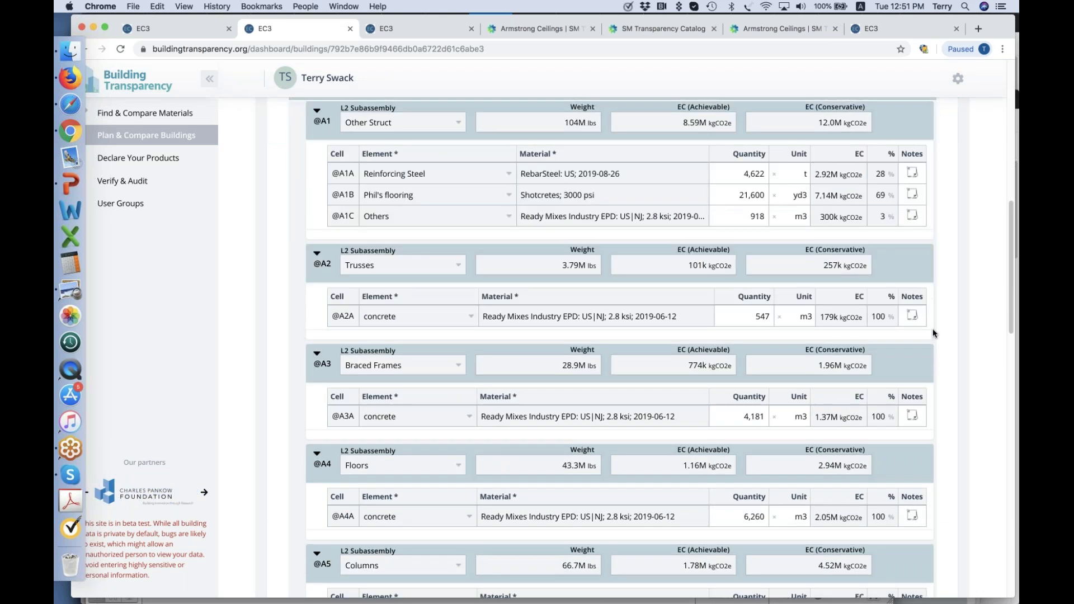
{"action": "scroll", "coordinate": [923, 308], "scroll_direction": "up", "scroll_amount": 6}
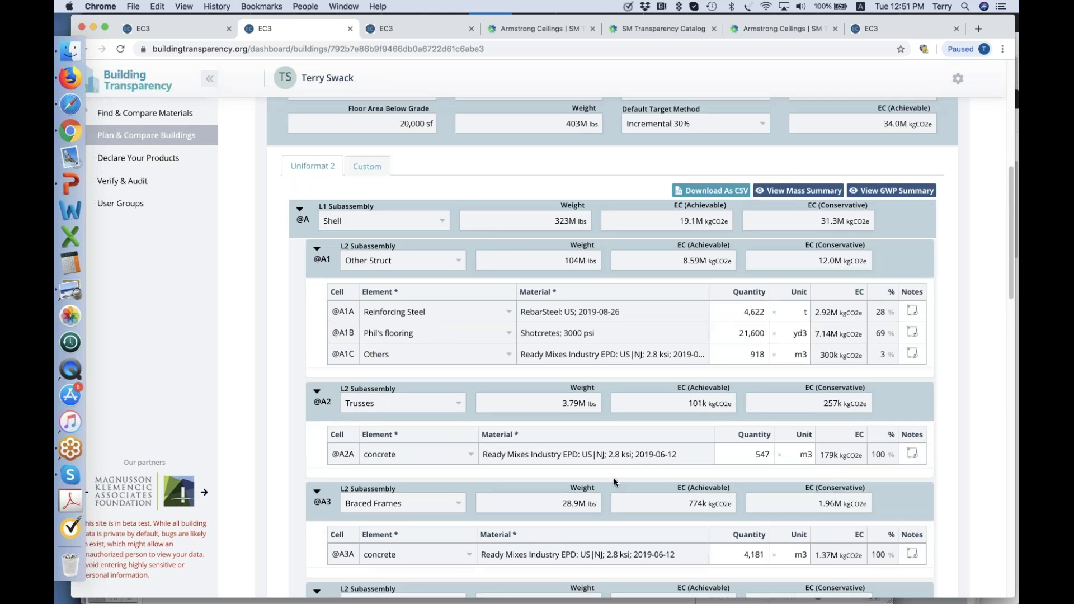
{"action": "scroll", "coordinate": [648, 358], "scroll_direction": "up", "scroll_amount": 9}
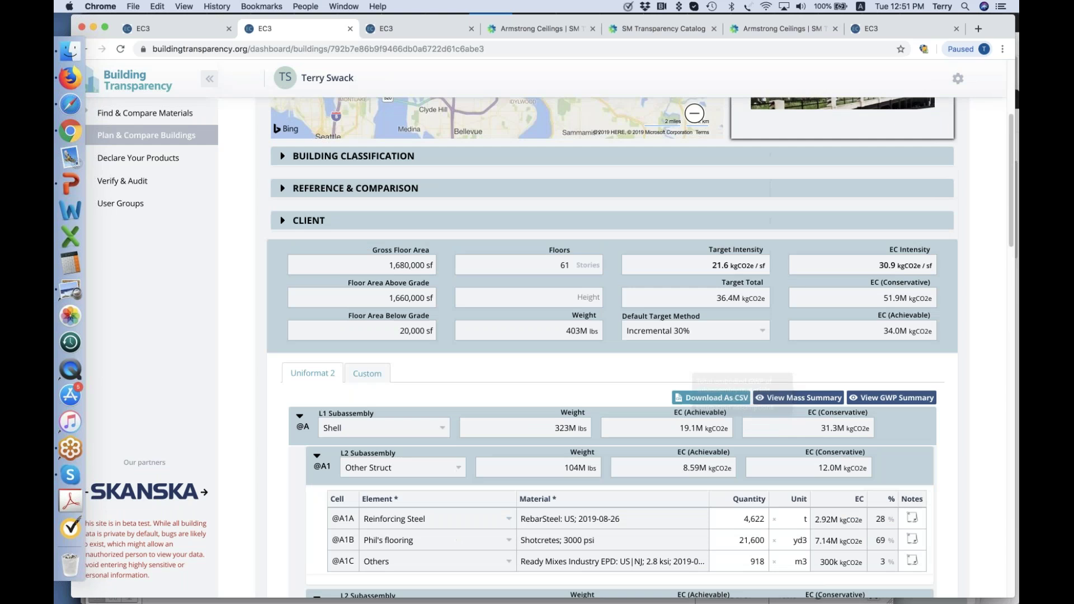
{"action": "scroll", "coordinate": [877, 391], "scroll_direction": "up", "scroll_amount": 3}
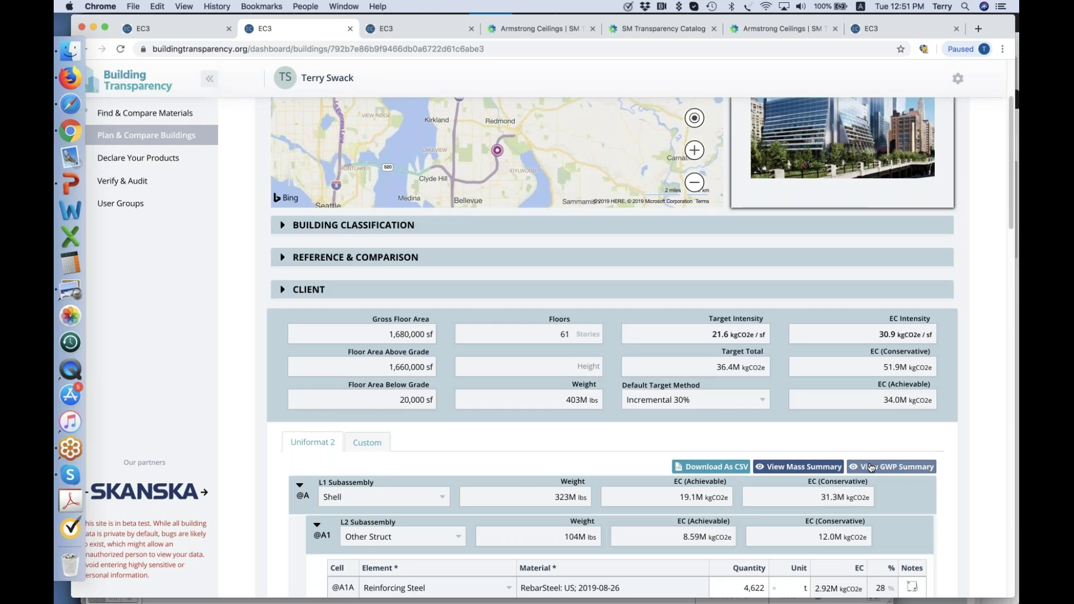
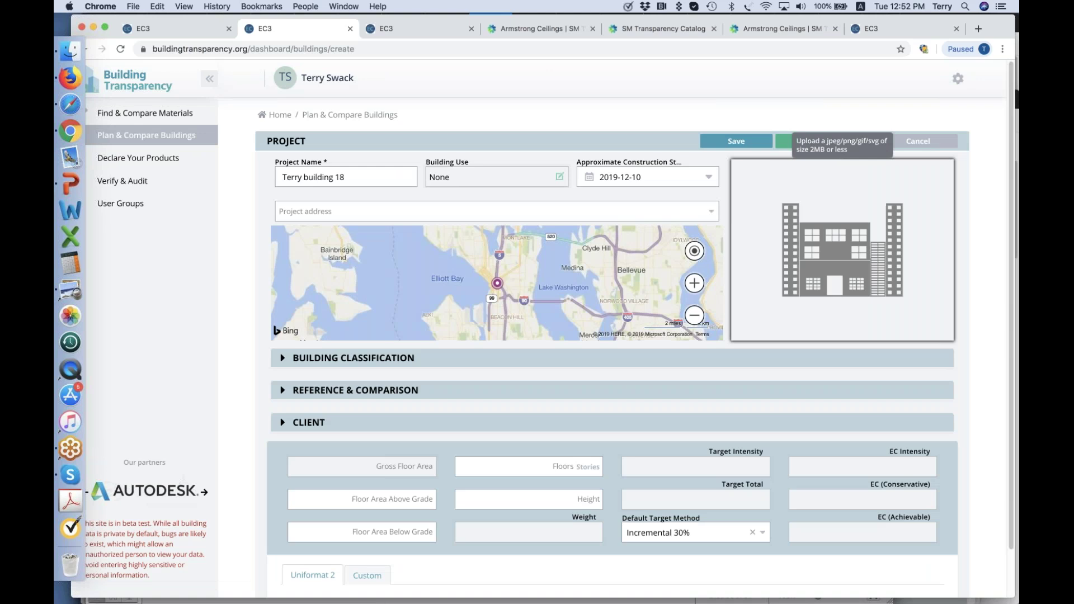
Inspect the new building project form, including its project address, project name and floor area fields
{"action": "left_click", "coordinate": [790, 146]}
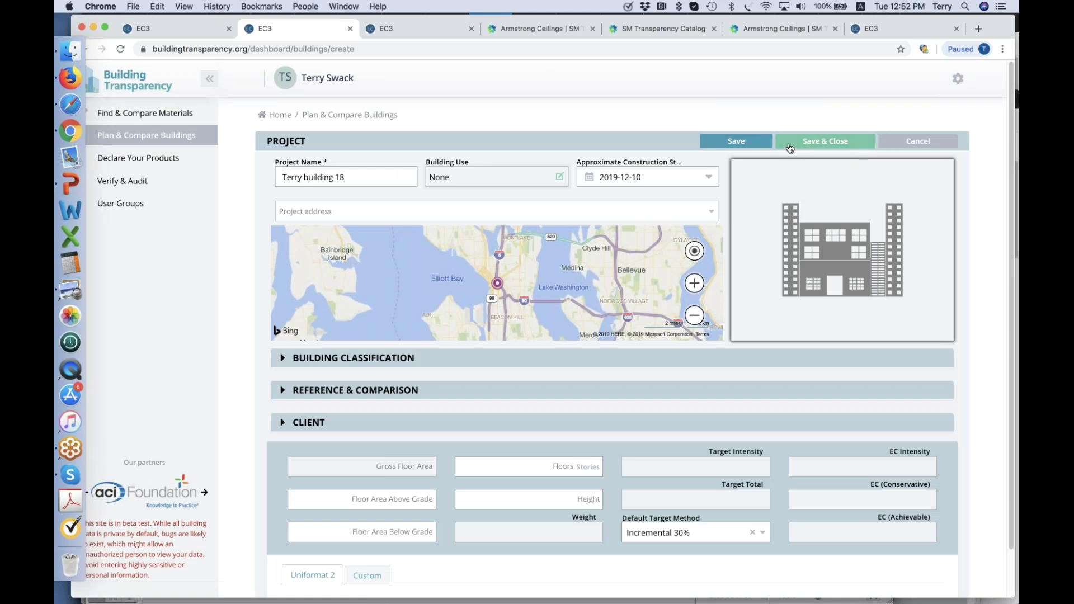
{"action": "left_click", "coordinate": [431, 213]}
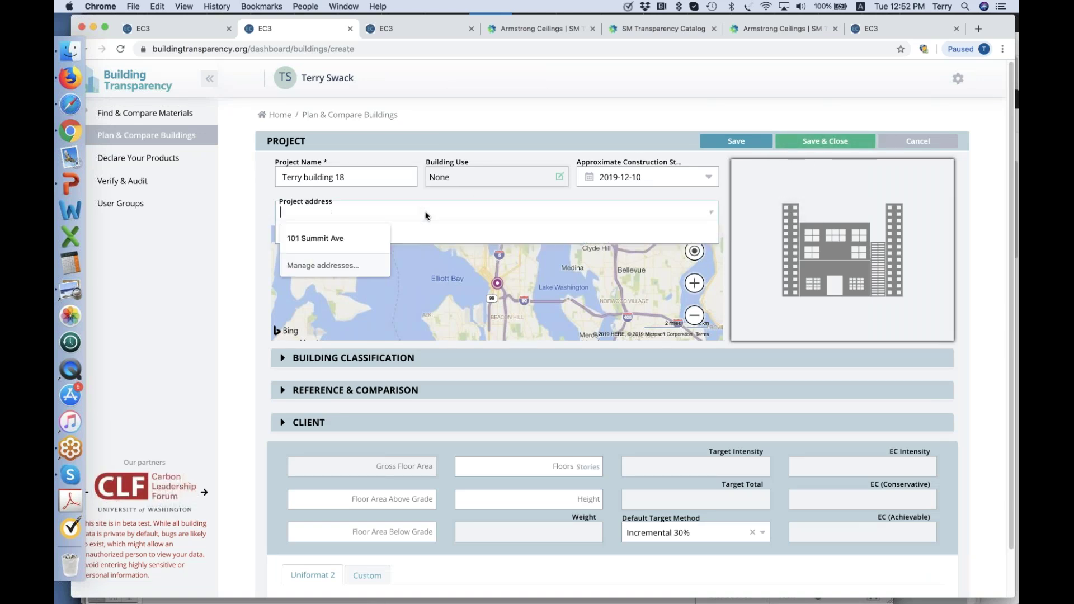
{"action": "left_click", "coordinate": [395, 177]}
{"action": "scroll", "coordinate": [571, 156], "scroll_direction": "down", "scroll_amount": 2}
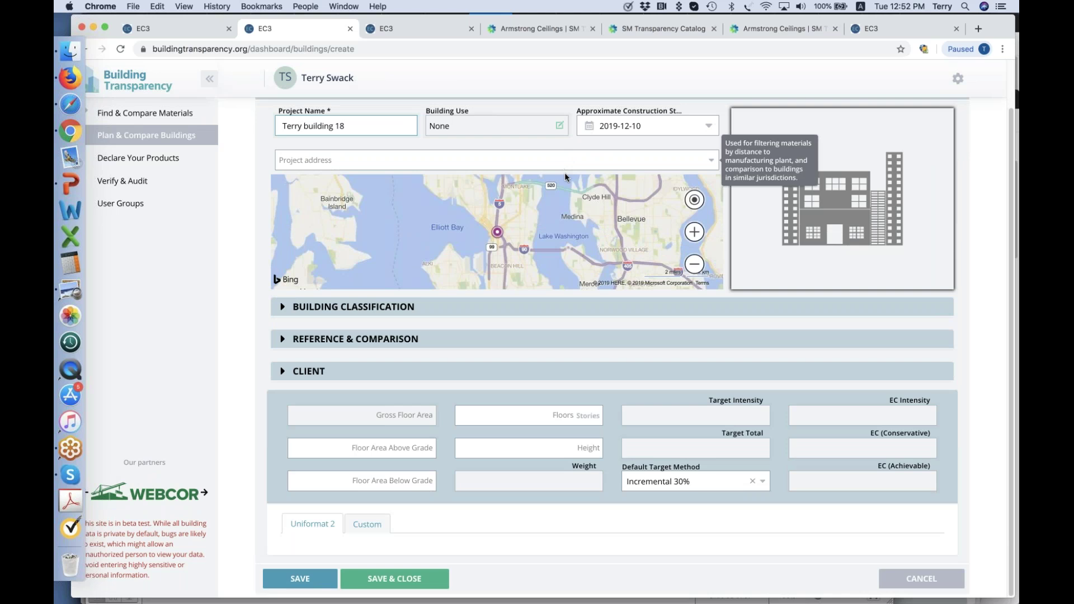
{"action": "scroll", "coordinate": [565, 172], "scroll_direction": "up", "scroll_amount": 2}
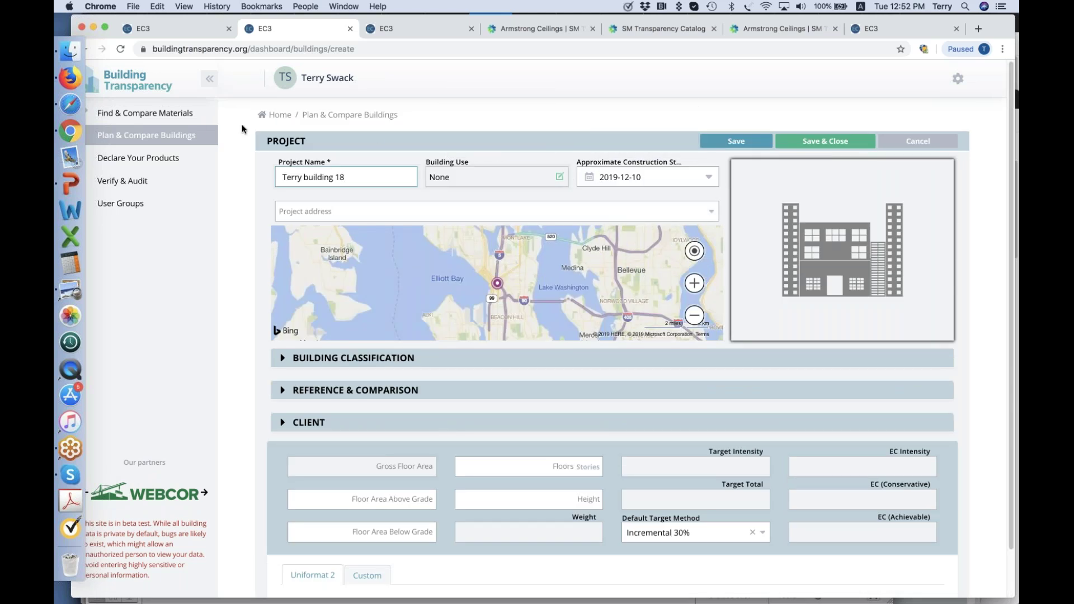
Return to the building projects list and look through its campuses and buildings
{"action": "left_click", "coordinate": [147, 135]}
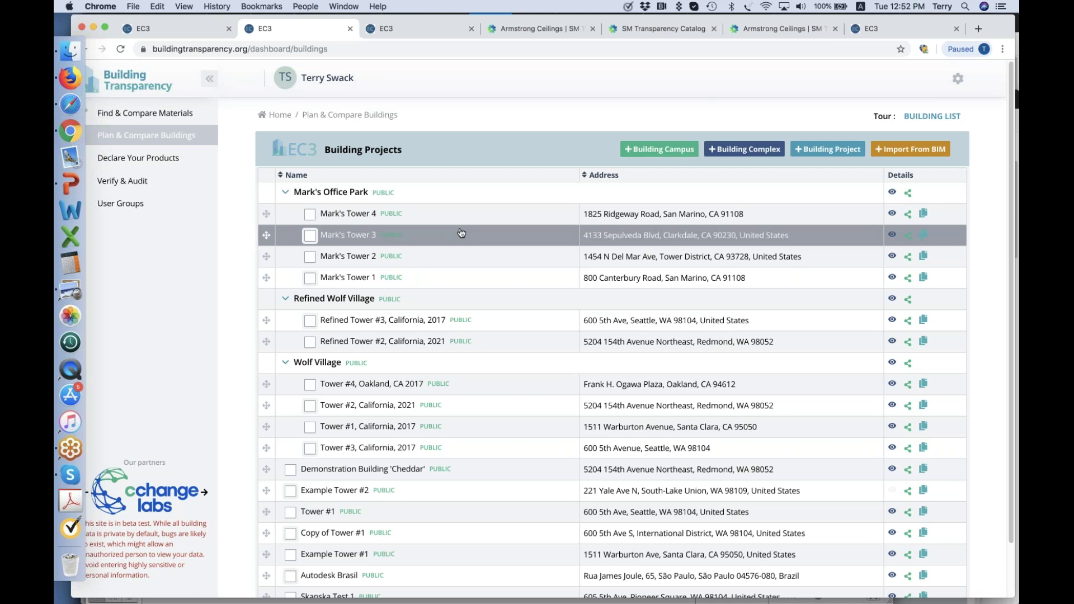
{"action": "scroll", "coordinate": [463, 233], "scroll_direction": "down", "scroll_amount": 2}
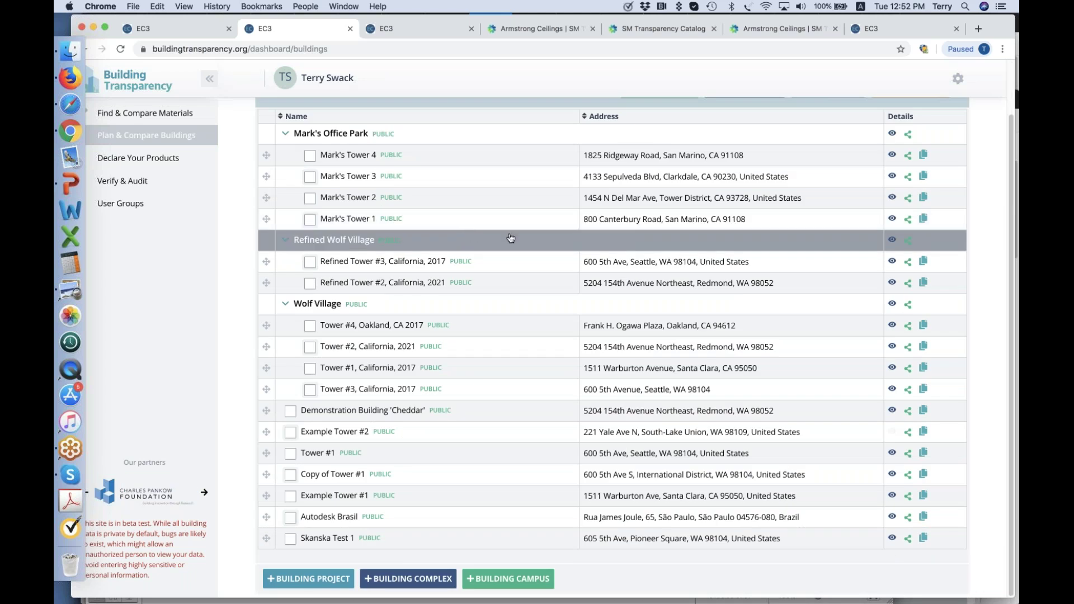
{"action": "scroll", "coordinate": [472, 235], "scroll_direction": "up", "scroll_amount": 2}
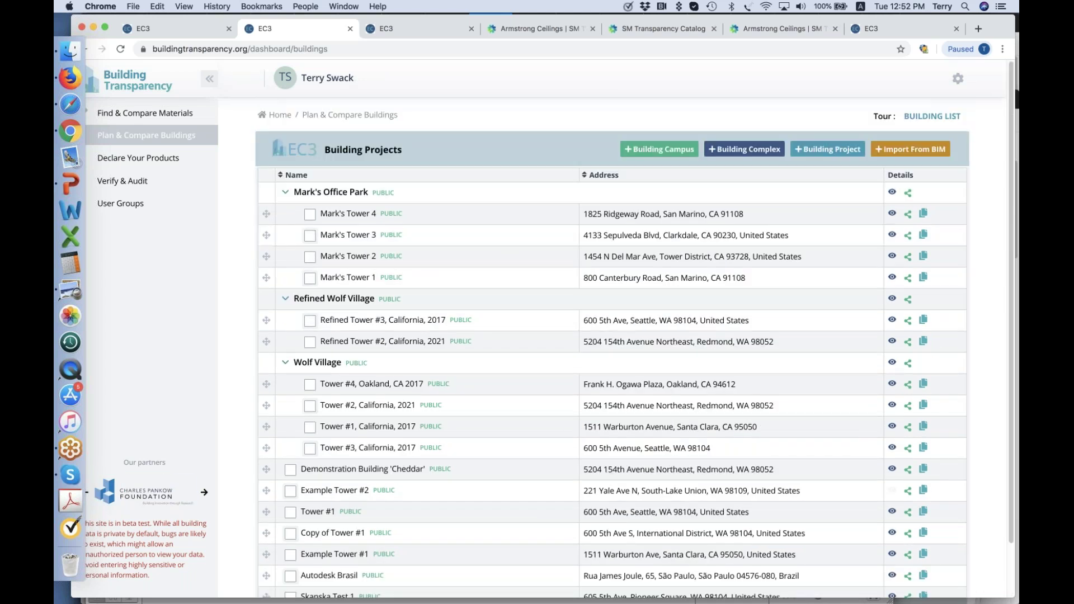
Start another new building project, look over its form and try to save it
{"action": "left_click", "coordinate": [843, 152]}
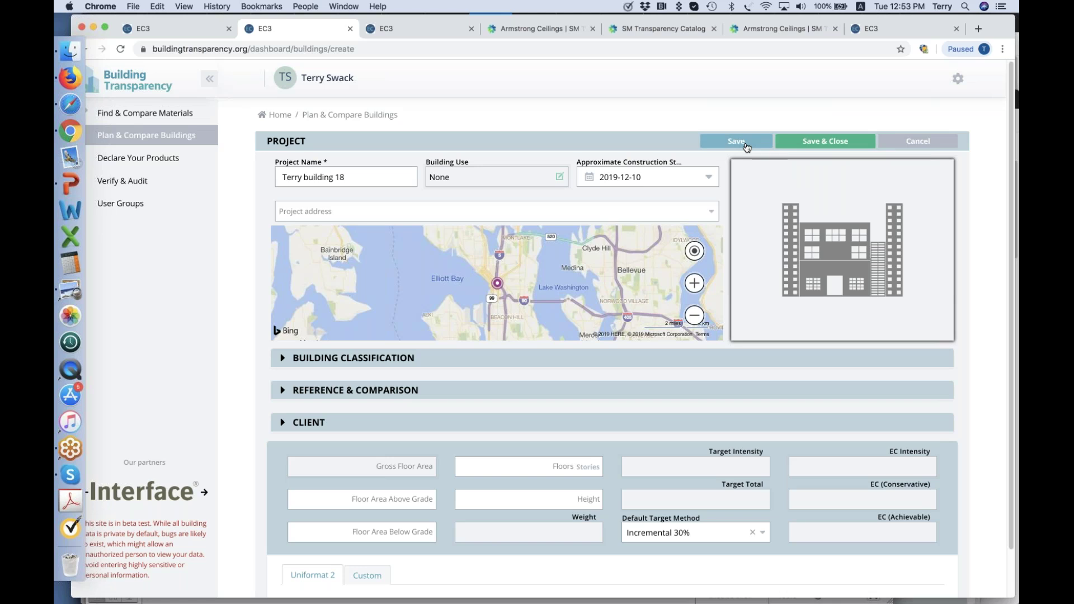
{"action": "scroll", "coordinate": [522, 307], "scroll_direction": "down", "scroll_amount": 2}
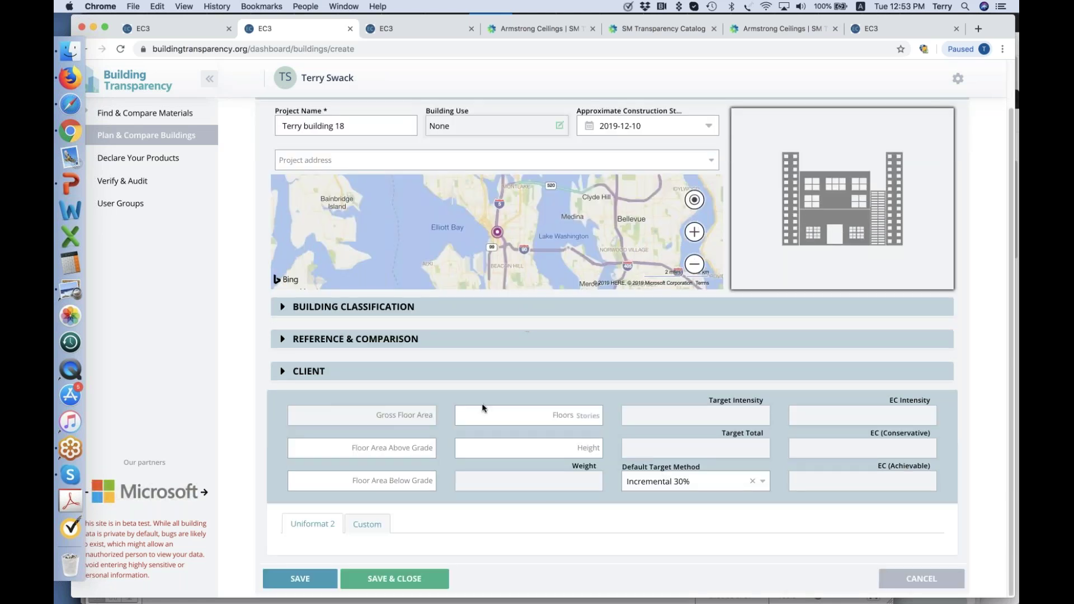
{"action": "left_click", "coordinate": [324, 574]}
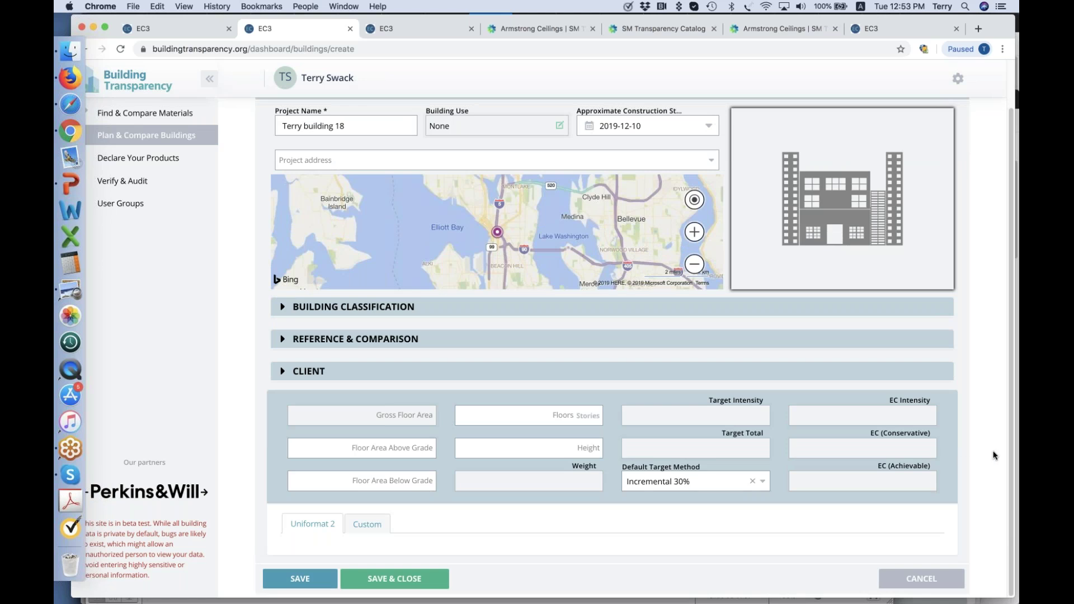
Switch to finding and comparing materials and open the property search for Rebar (Steel)
{"action": "left_click", "coordinate": [182, 114]}
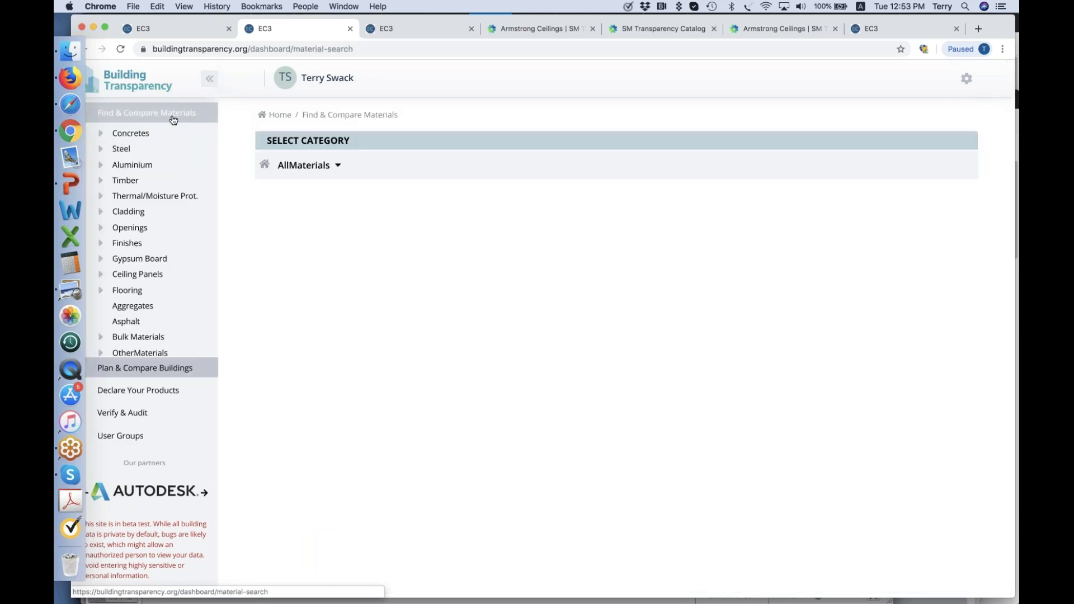
{"action": "left_click", "coordinate": [297, 169]}
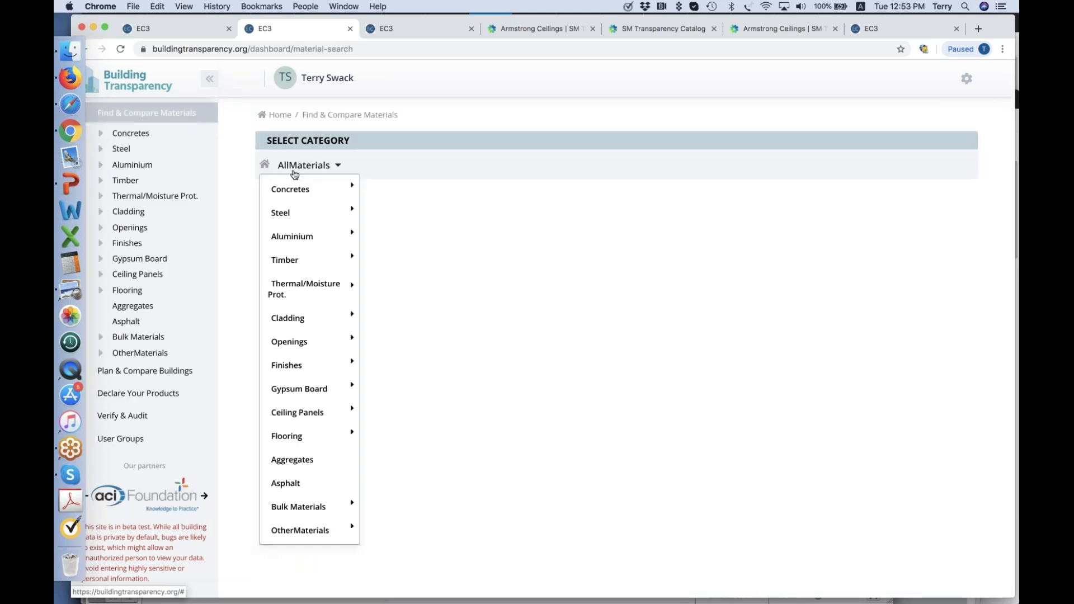
{"action": "mouse_move", "coordinate": [290, 213]}
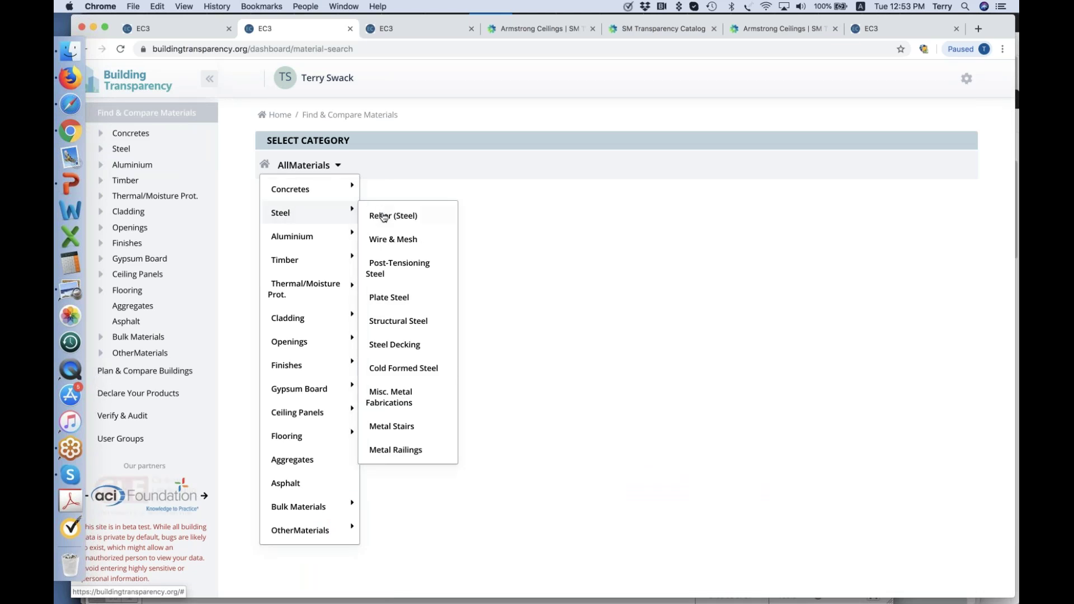
{"action": "left_click", "coordinate": [448, 218]}
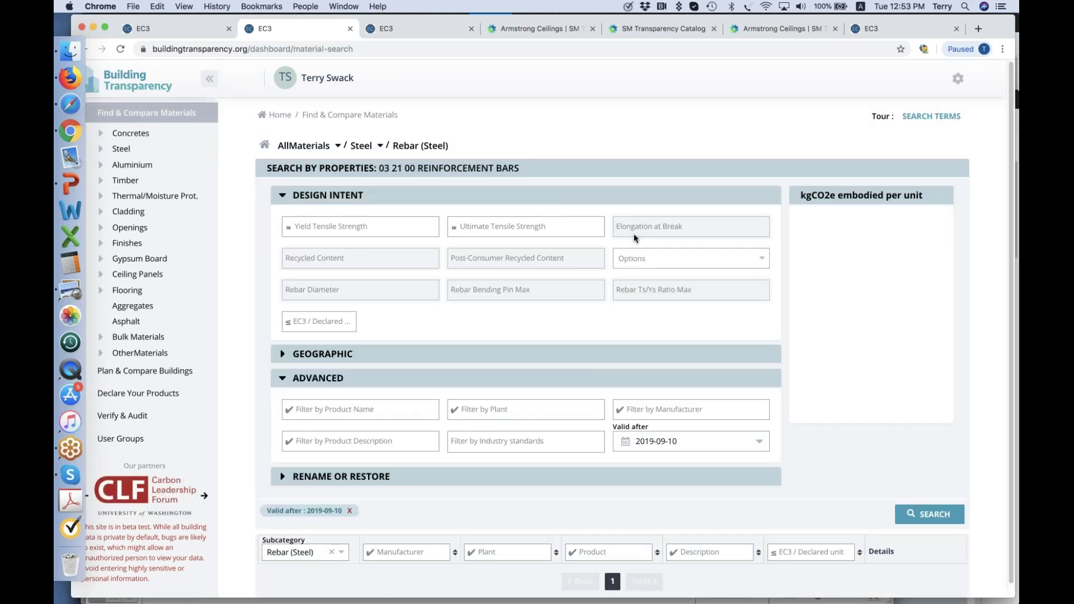
Expand the geographic filters of the rebar search and view the state and province choices without selecting any
{"action": "left_click", "coordinate": [590, 348]}
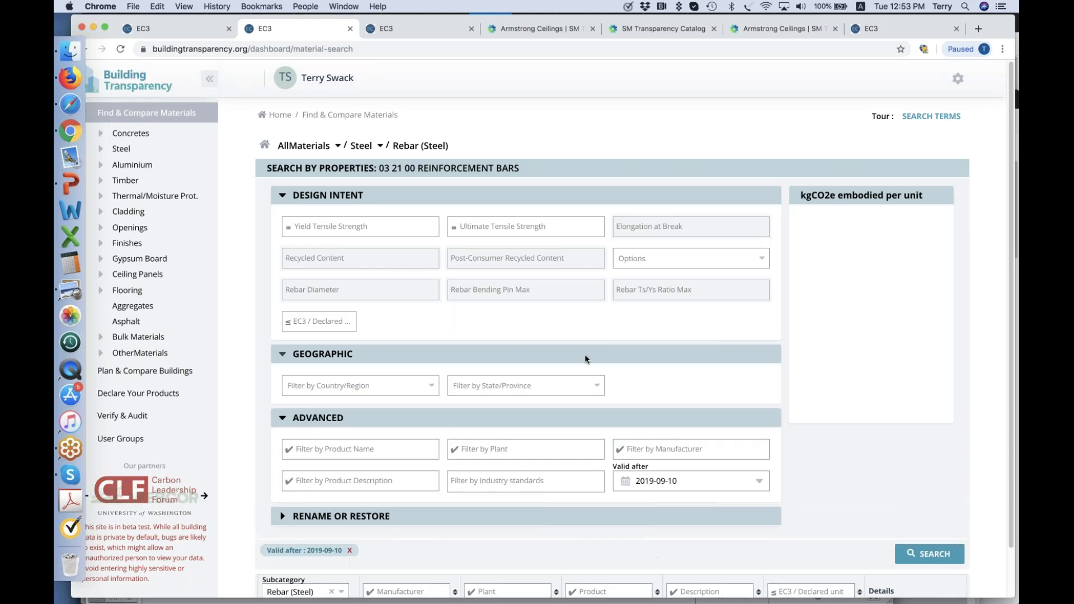
{"action": "left_click", "coordinate": [539, 382]}
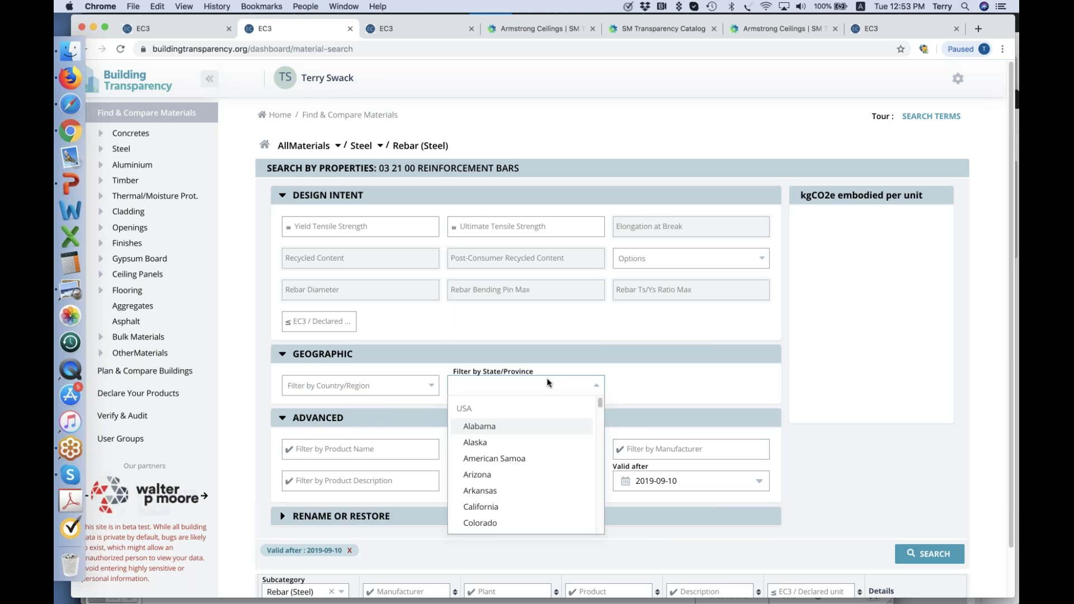
{"action": "left_click", "coordinate": [811, 473]}
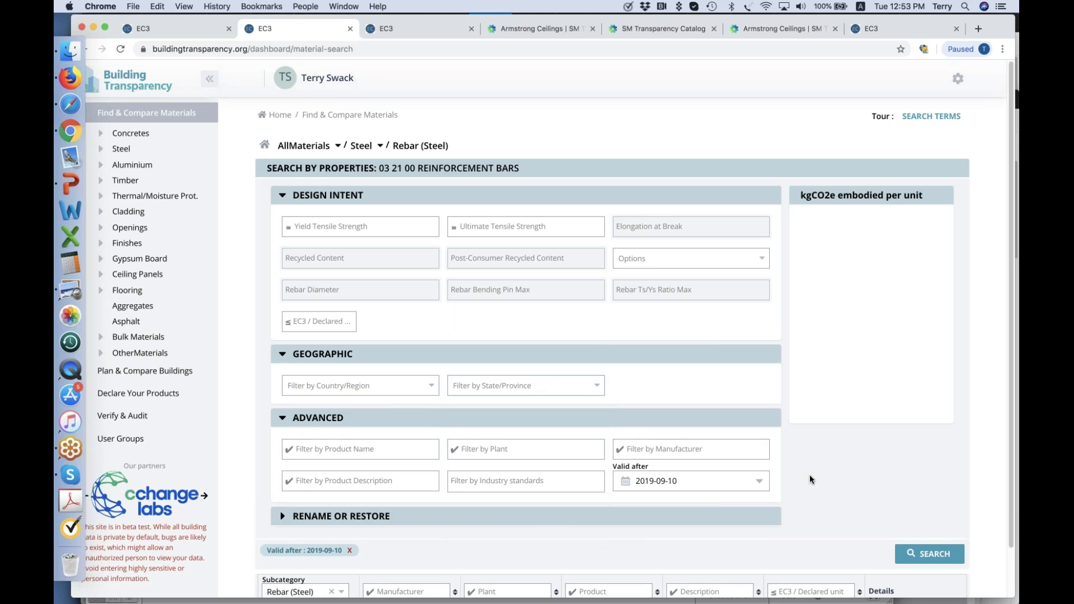
{"action": "scroll", "coordinate": [807, 474], "scroll_direction": "down", "scroll_amount": 2}
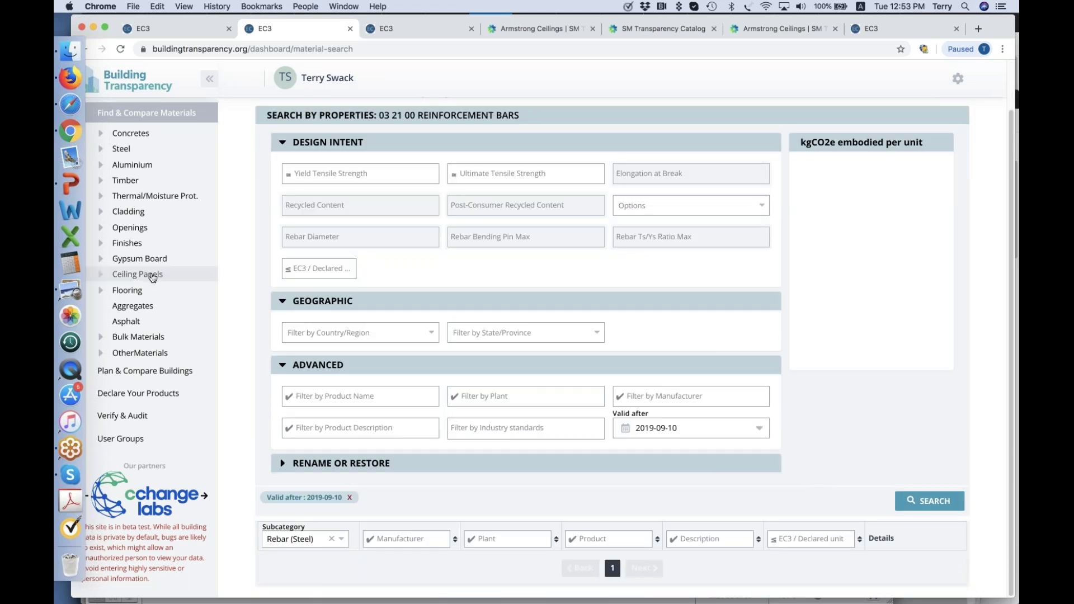
View the Flooring category's search filters and switch the material search to Ceiling Panels
{"action": "left_click", "coordinate": [129, 292]}
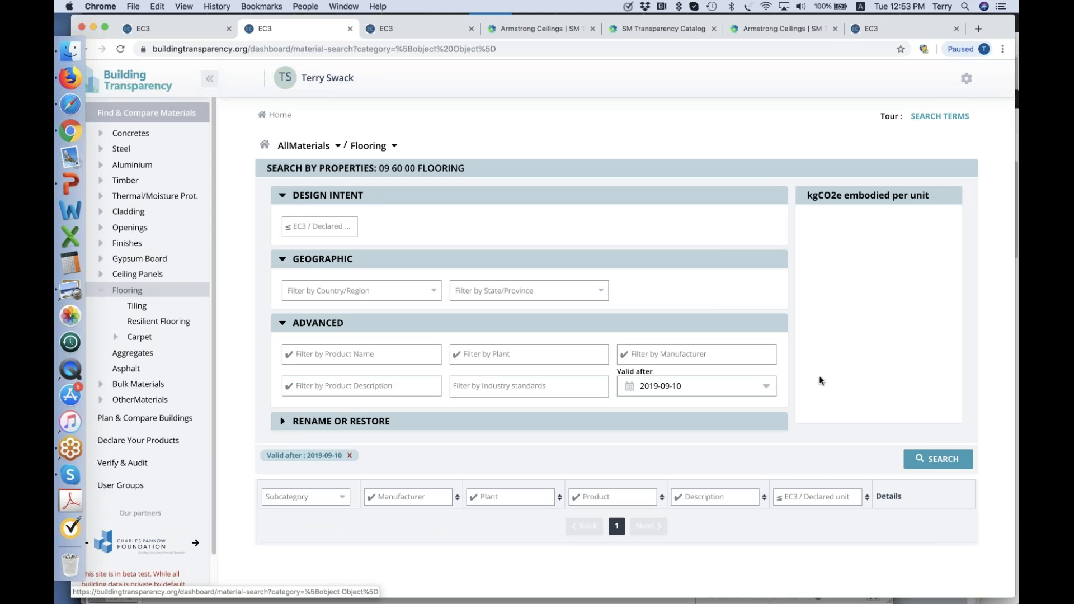
{"action": "left_click", "coordinate": [148, 273]}
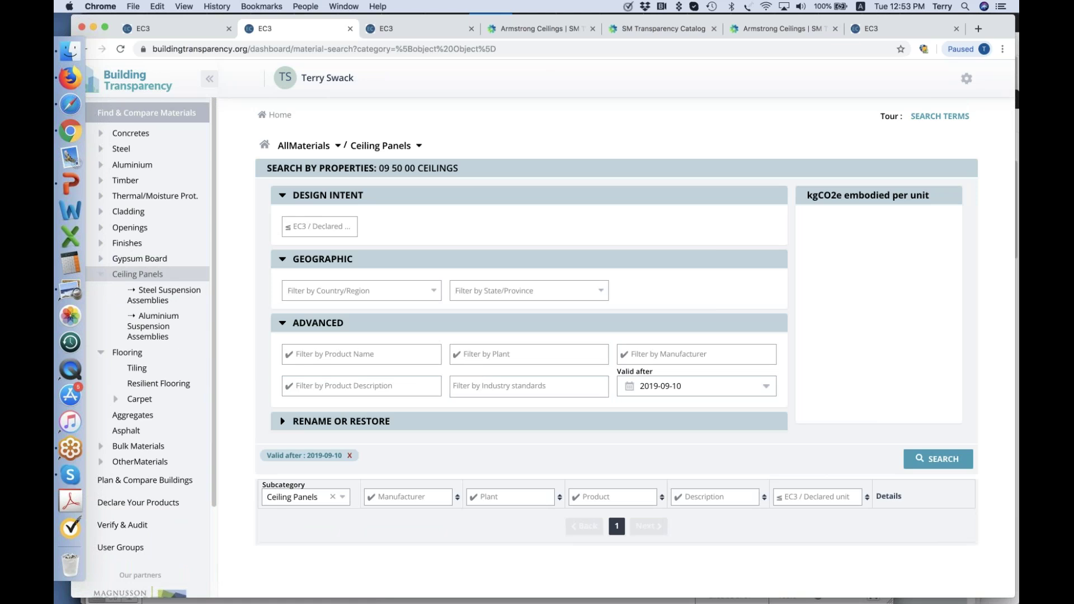
Run the Ceiling Panels search and look through the resulting products and embodied carbon statistics
{"action": "left_click", "coordinate": [928, 458]}
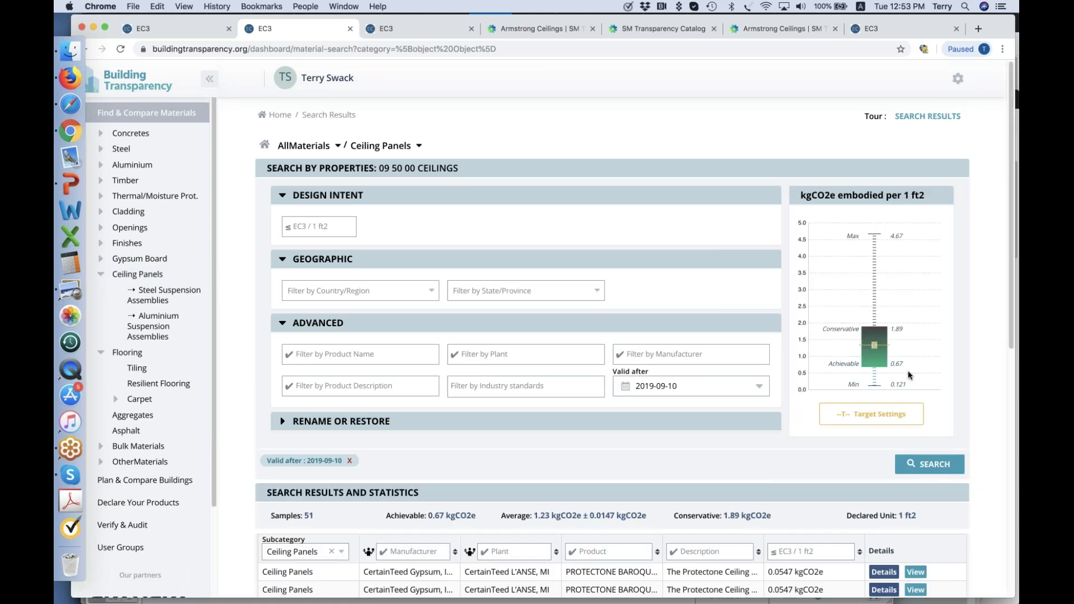
{"action": "scroll", "coordinate": [901, 372], "scroll_direction": "down", "scroll_amount": 10}
{"action": "scroll", "coordinate": [847, 379], "scroll_direction": "down", "scroll_amount": 1}
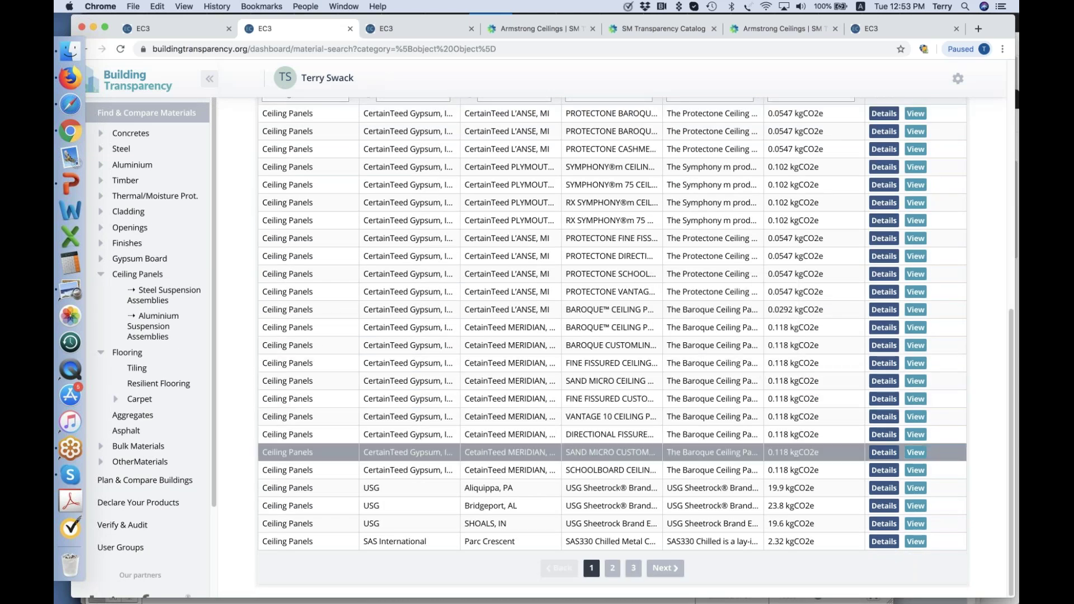
{"action": "scroll", "coordinate": [851, 487], "scroll_direction": "up", "scroll_amount": 7}
{"action": "scroll", "coordinate": [847, 470], "scroll_direction": "up", "scroll_amount": 3}
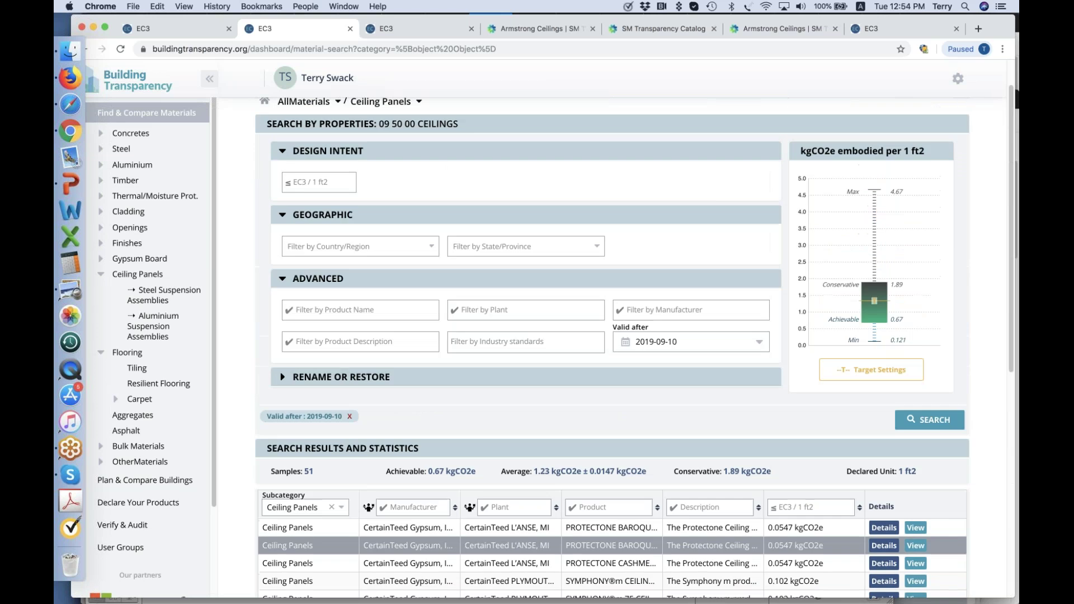
Filter the ceiling panel results by the manufacturer text "Armst"
{"action": "left_click", "coordinate": [407, 506]}
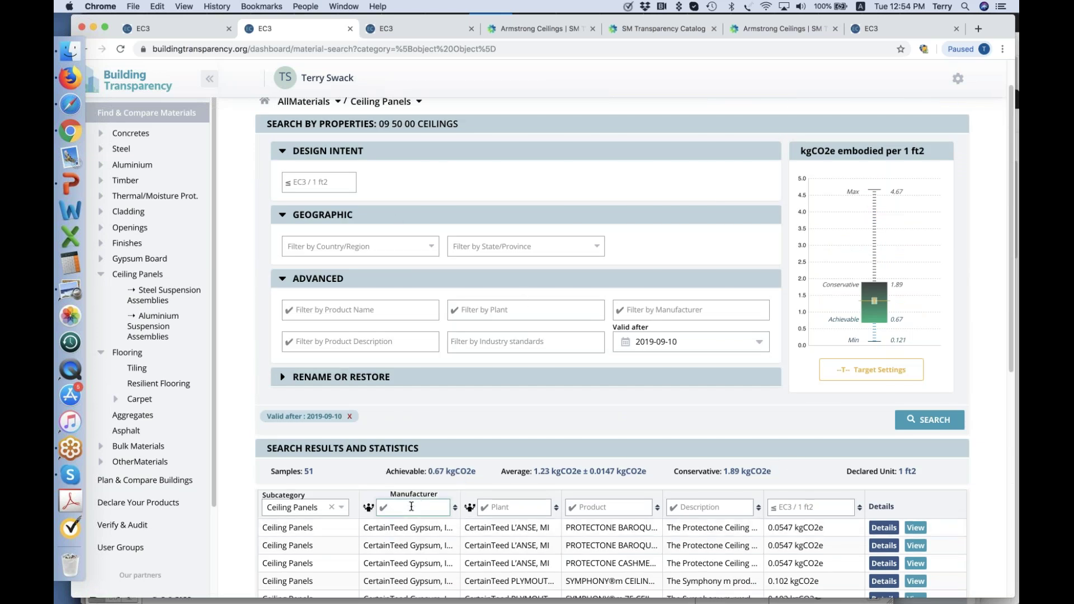
{"action": "type", "text": "A"}
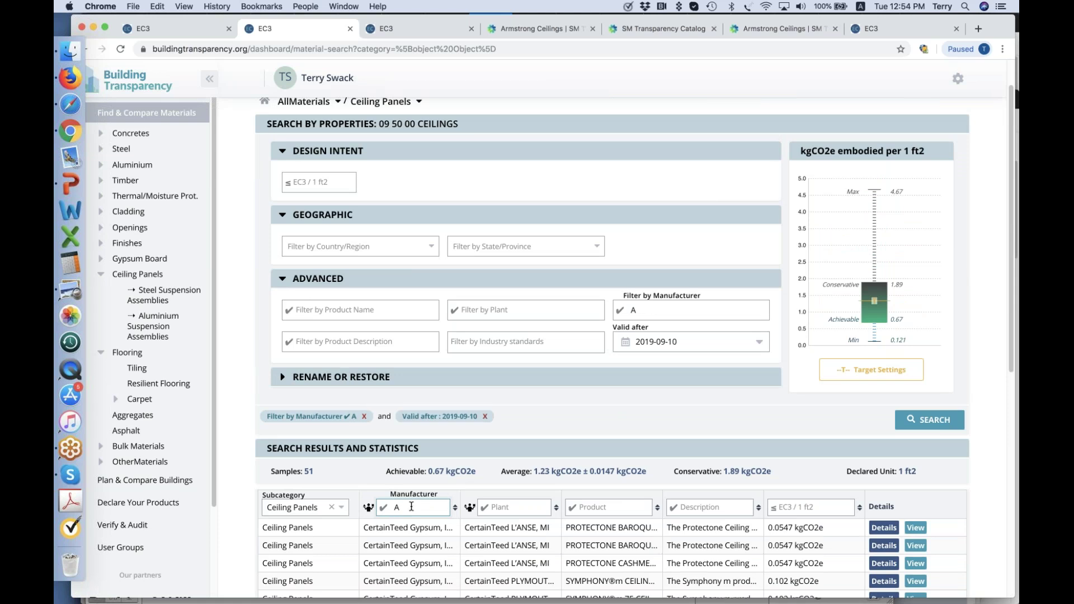
{"action": "type", "text": "rmst"}
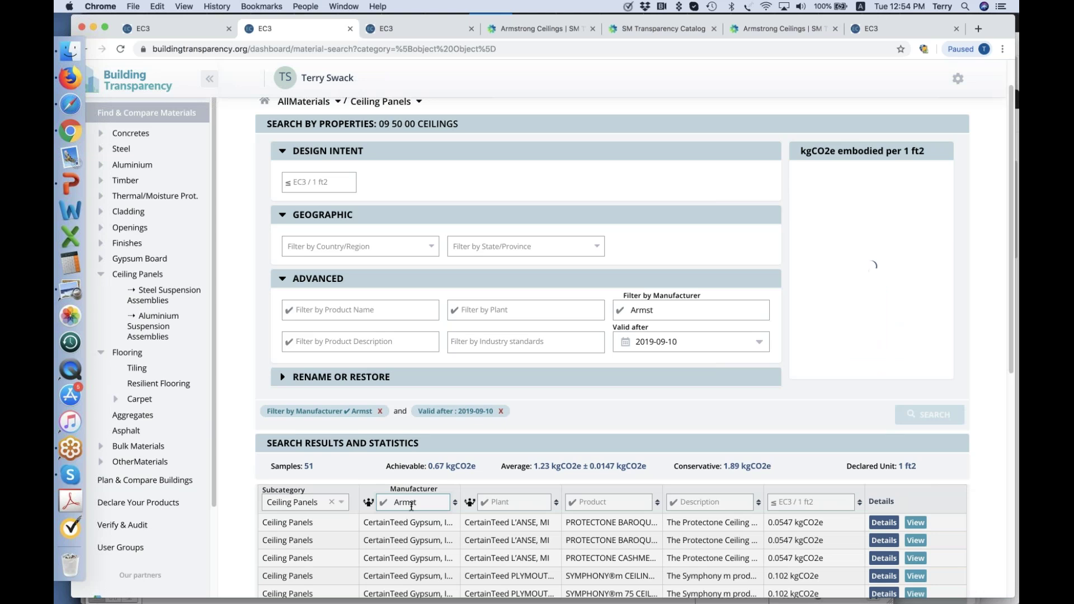
Open the digitized EPD of Armstrong's Optima Ceiling Panels and follow its external link to the SM Transparency Catalog
{"action": "scroll", "coordinate": [414, 529], "scroll_direction": "down", "scroll_amount": 5}
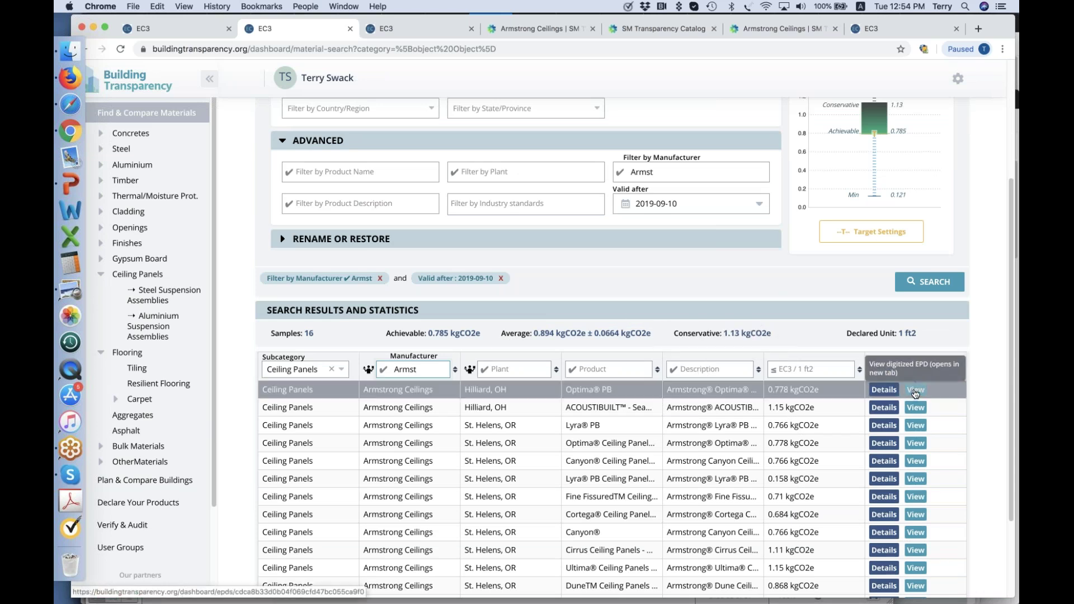
{"action": "left_click", "coordinate": [916, 445]}
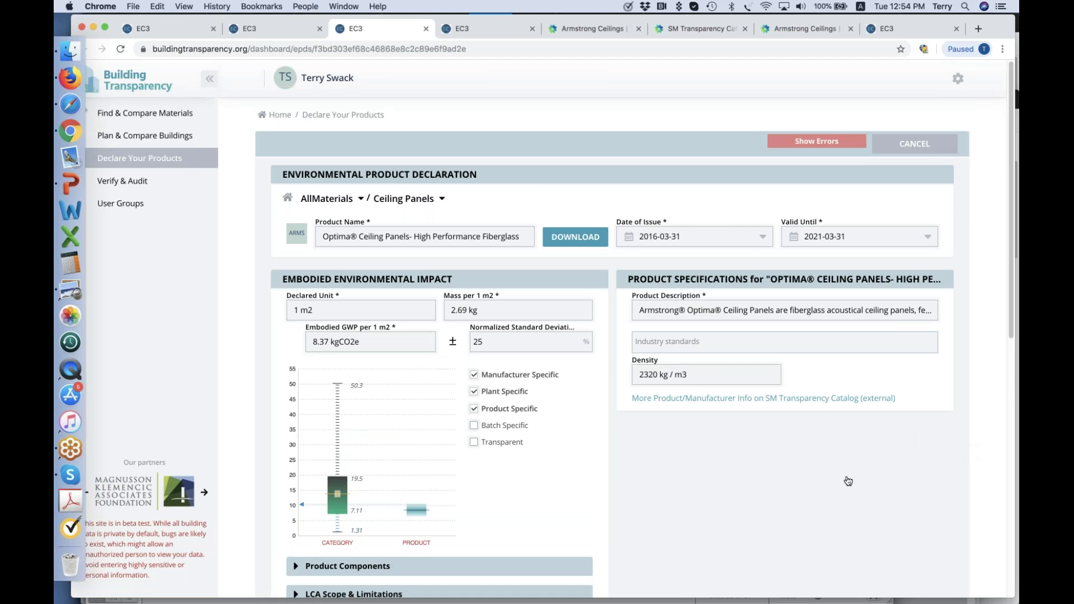
{"action": "left_click", "coordinate": [740, 402]}
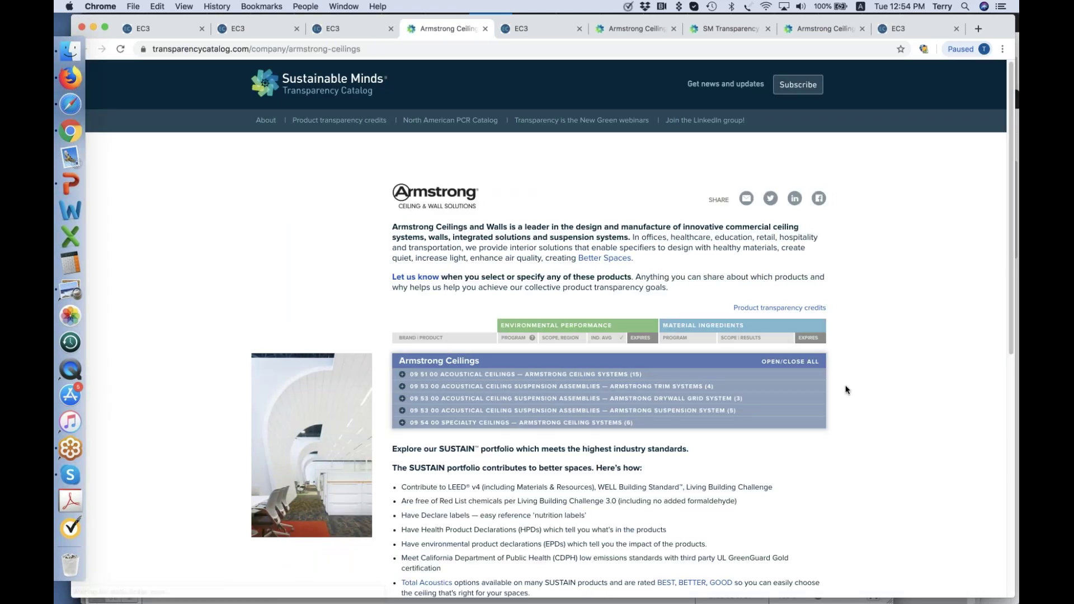
Expand the 09 51 00 Acoustical Ceilings group on the Armstrong page and review its products' EPD and material ingredient disclosures
{"action": "left_click", "coordinate": [398, 373]}
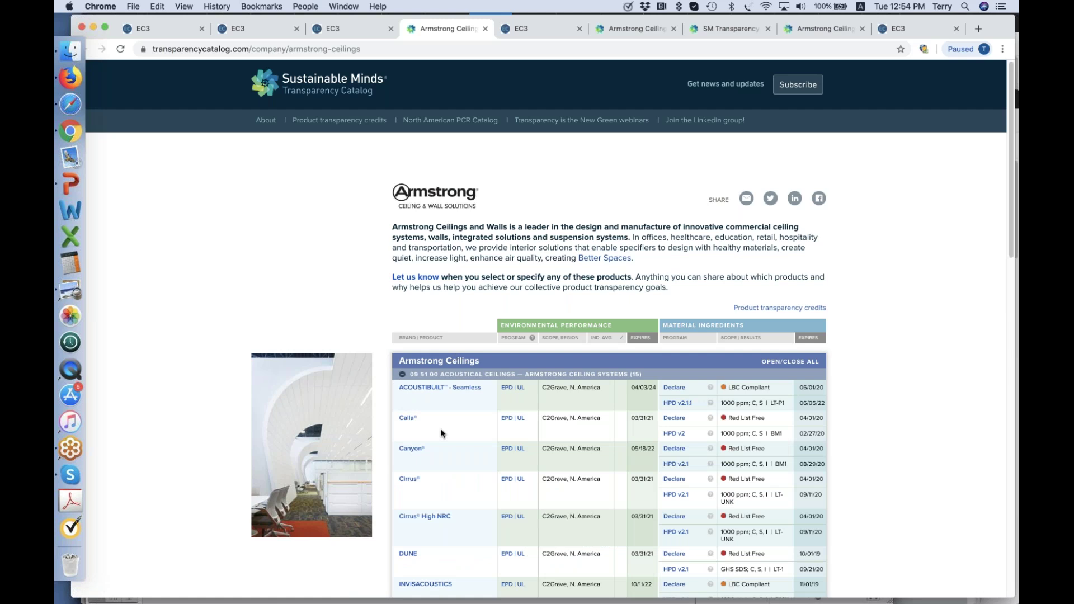
{"action": "scroll", "coordinate": [441, 432], "scroll_direction": "down", "scroll_amount": 5}
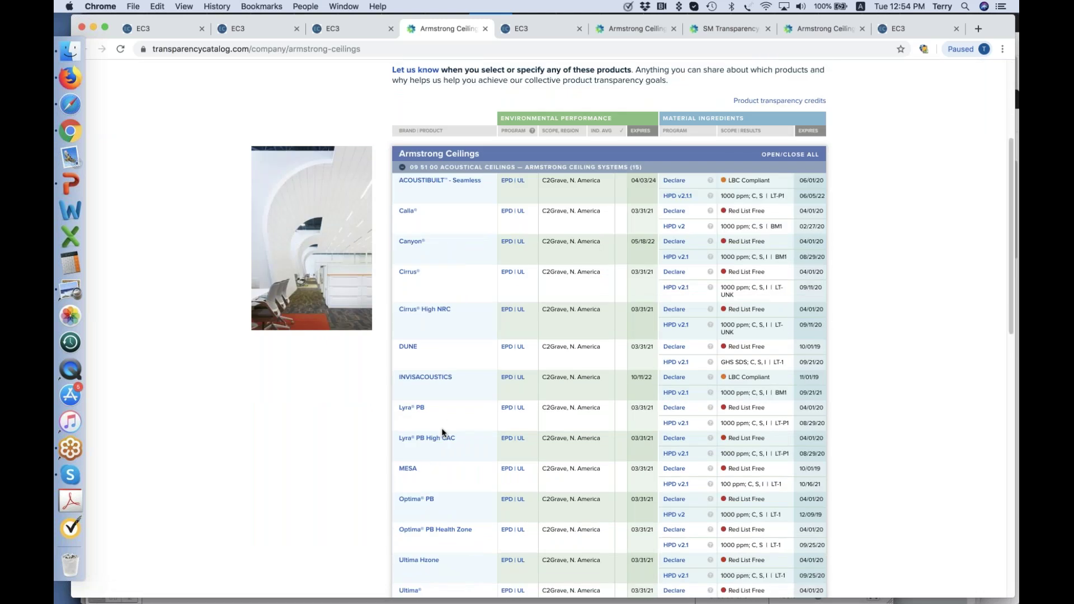
{"action": "scroll", "coordinate": [442, 432], "scroll_direction": "up", "scroll_amount": 5}
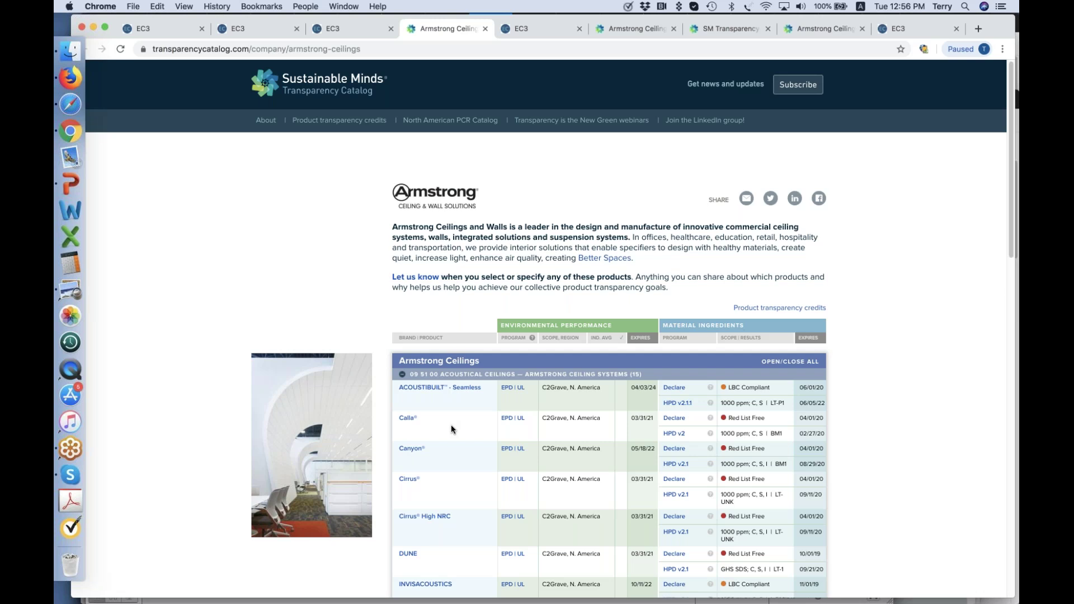
Go to the Transparency Catalog home page and find products in the 09 Finishes division without choosing a section
{"action": "left_click", "coordinate": [308, 94]}
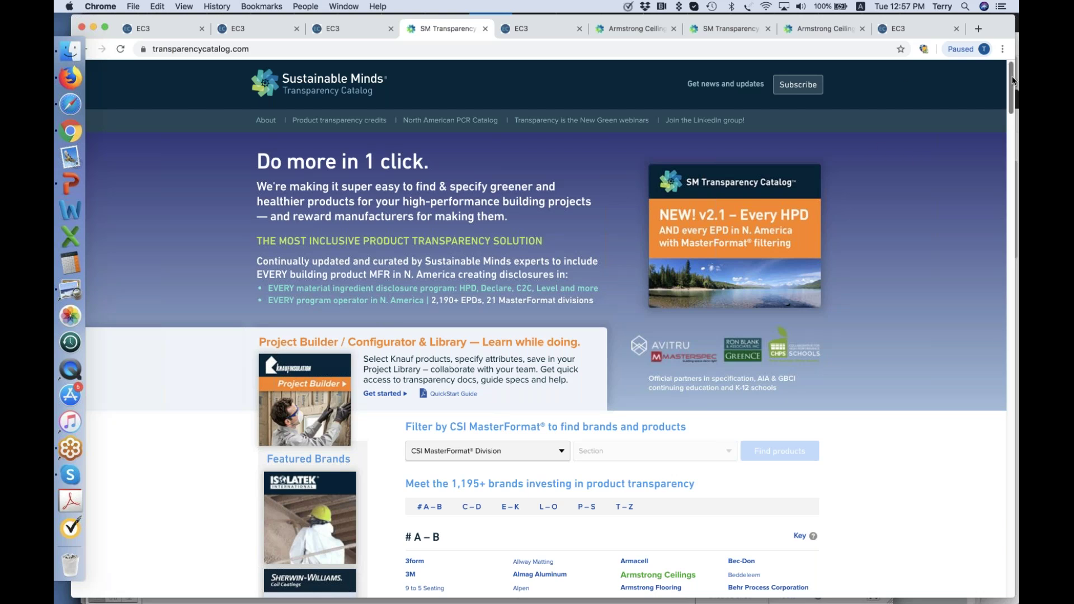
{"action": "left_click_drag", "start_coordinate": [1012, 80], "coordinate": [1014, 105]}
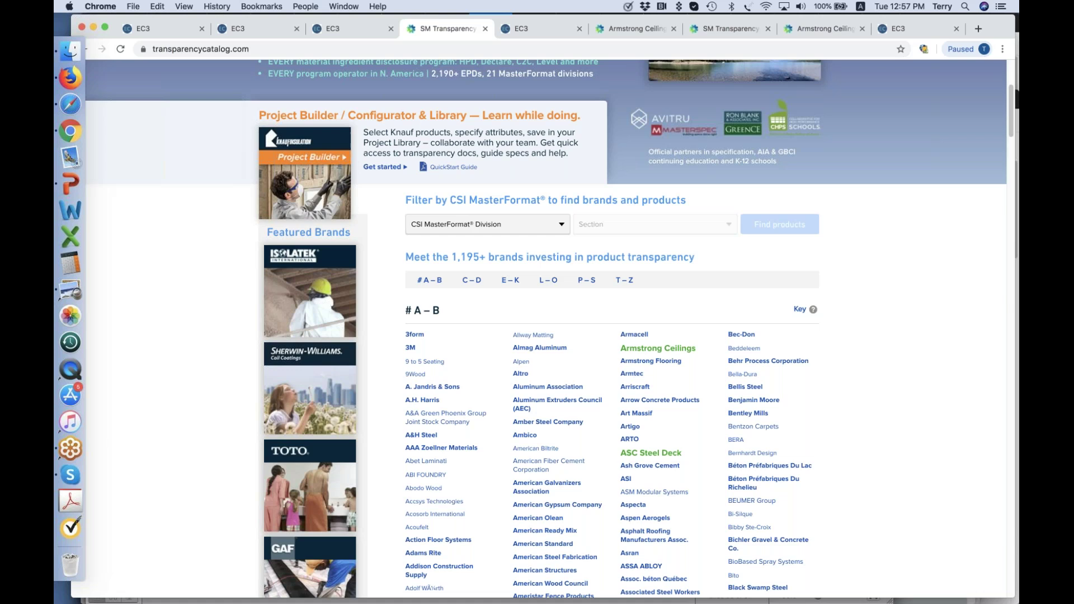
{"action": "left_click", "coordinate": [535, 229]}
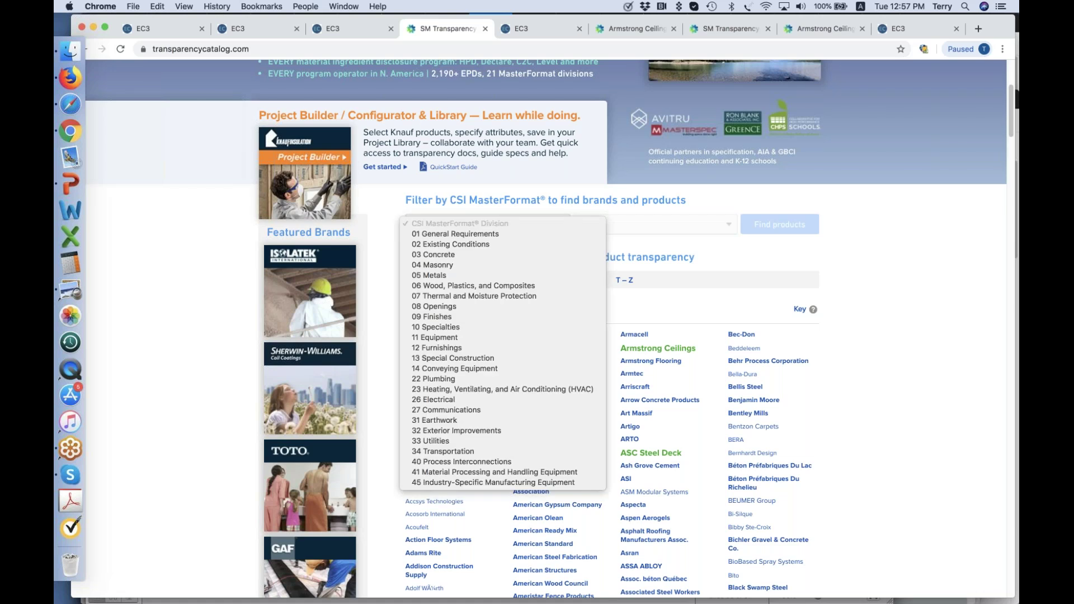
{"action": "left_click", "coordinate": [496, 318]}
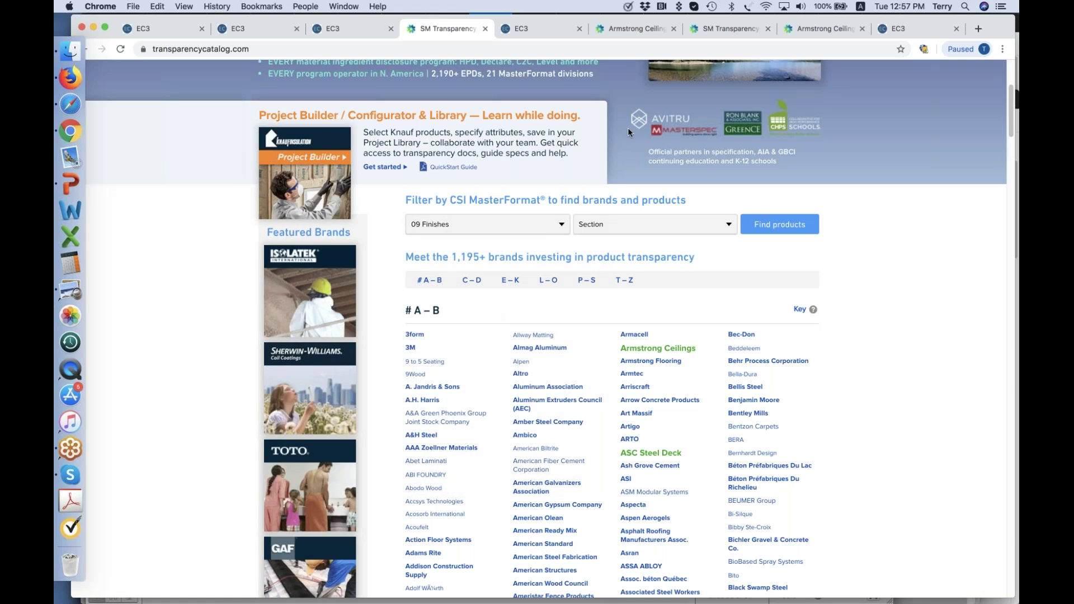
{"action": "left_click", "coordinate": [614, 228]}
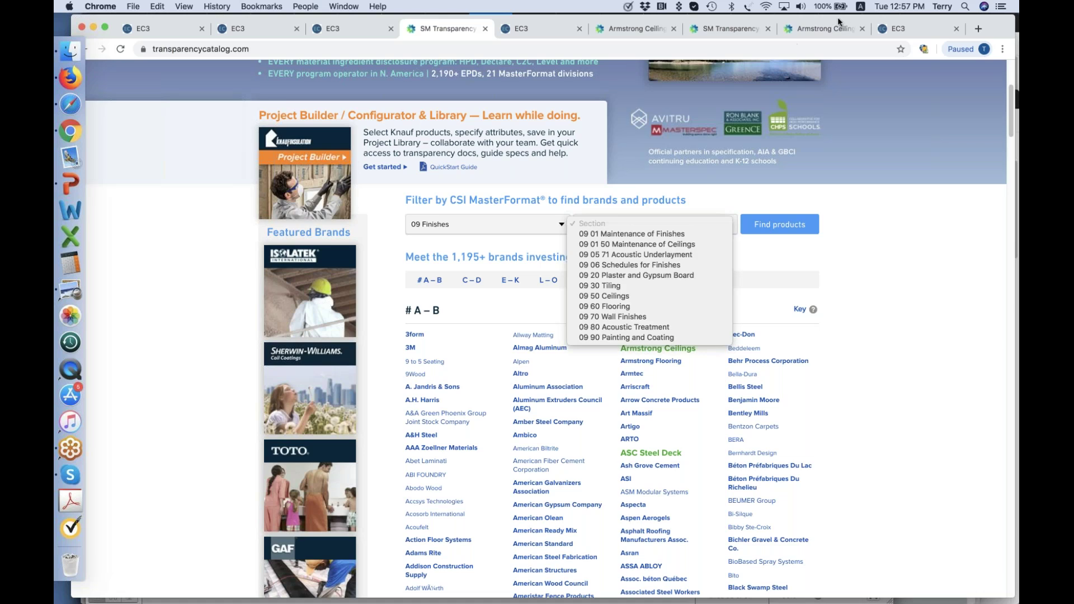
{"action": "left_click", "coordinate": [828, 130]}
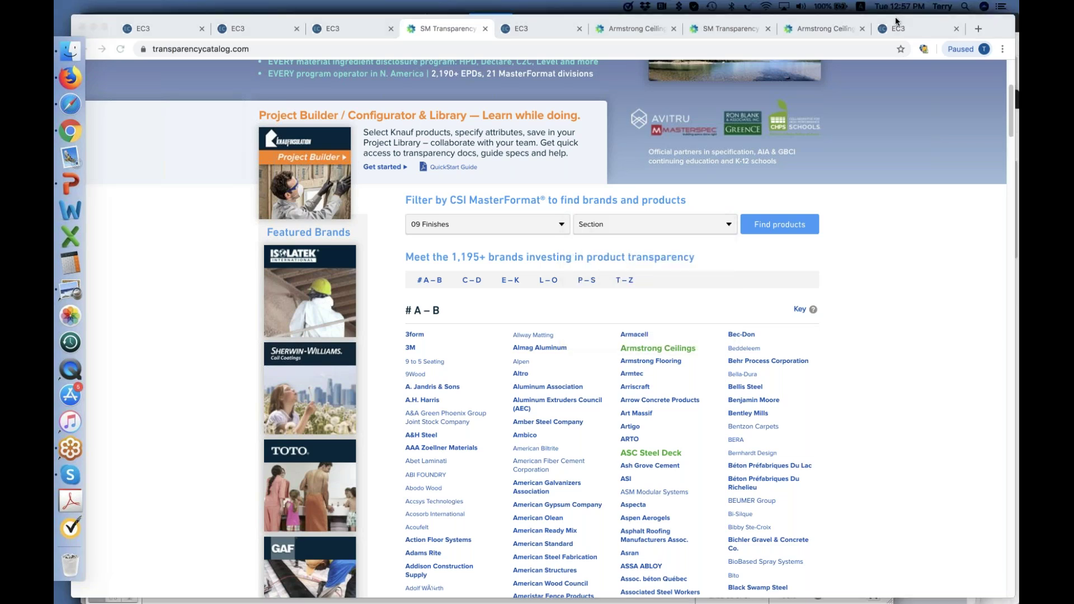
{"action": "left_click", "coordinate": [763, 223]}
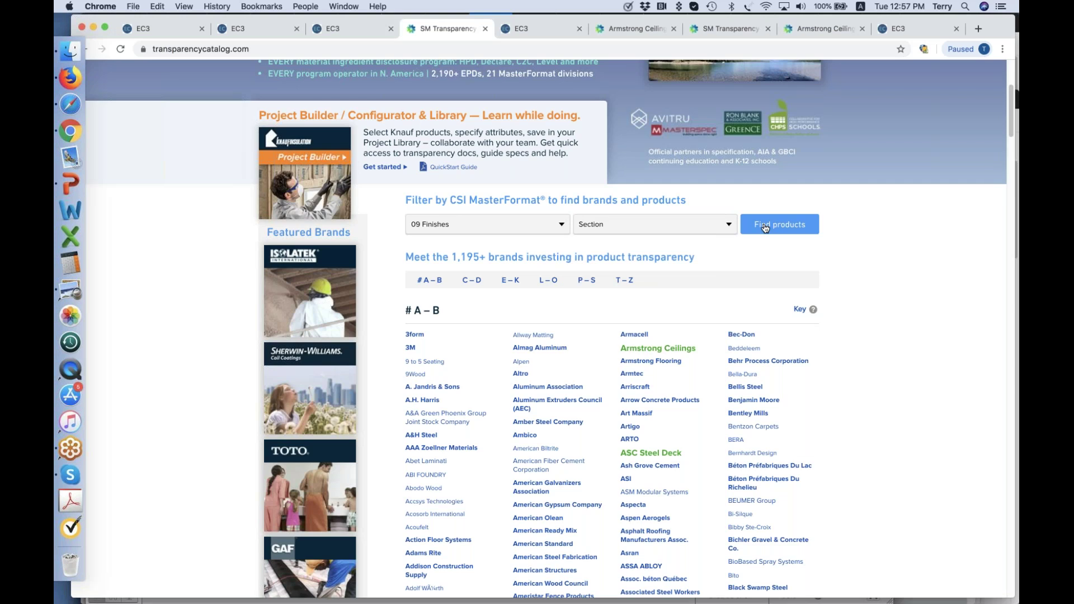
{"action": "left_click", "coordinate": [765, 225]}
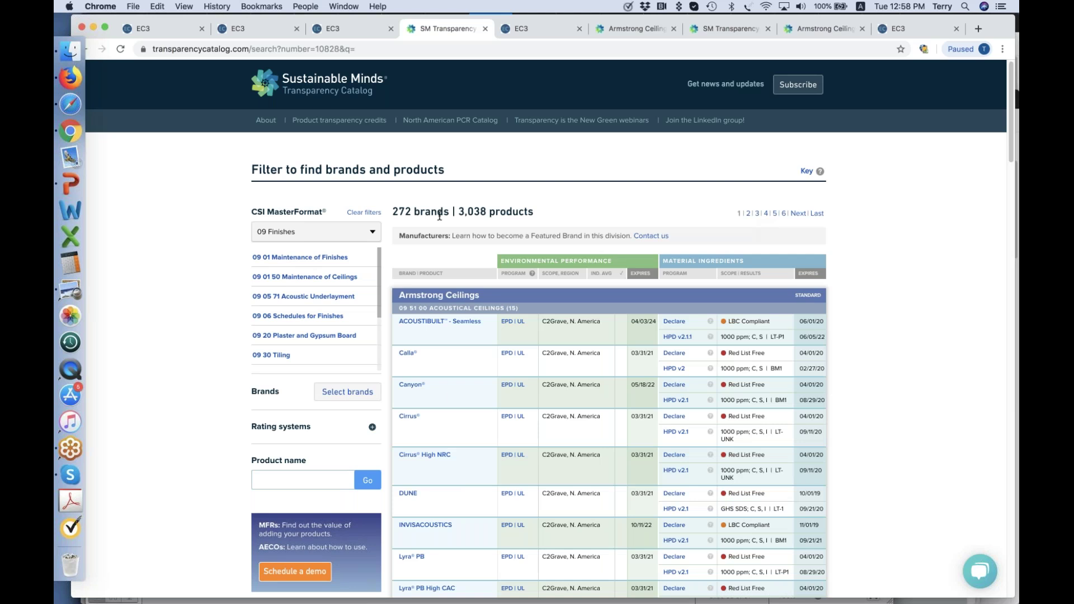
Narrow the products to the LEED v4 / 4.1, EPD option 1 rating and the 09 51 Acoustical Ceilings section
{"action": "left_click", "coordinate": [373, 428]}
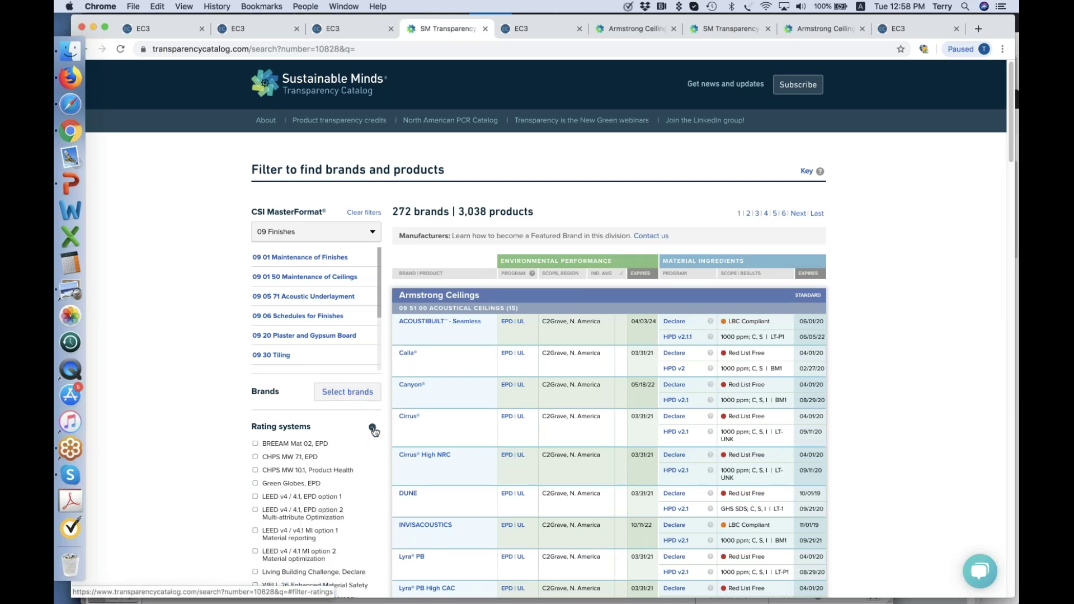
{"action": "left_click", "coordinate": [255, 497]}
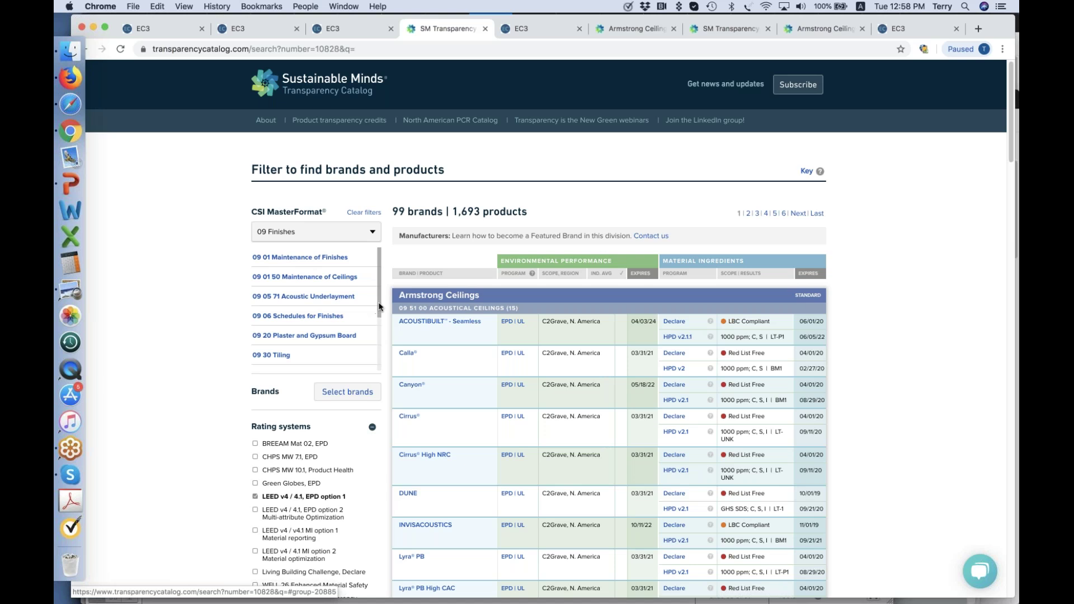
{"action": "scroll", "coordinate": [379, 306], "scroll_direction": "down", "scroll_amount": 2}
{"action": "left_click", "coordinate": [287, 343]}
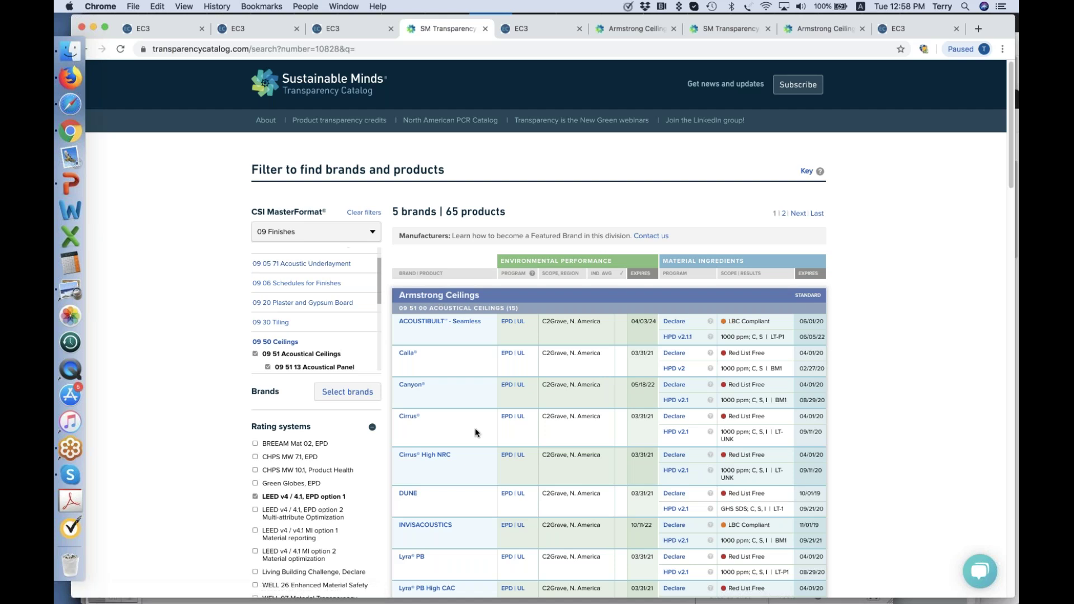
View the brands offered for the filtered section without selecting any and open the Armstrong Ceilings brand page
{"action": "left_click", "coordinate": [347, 392]}
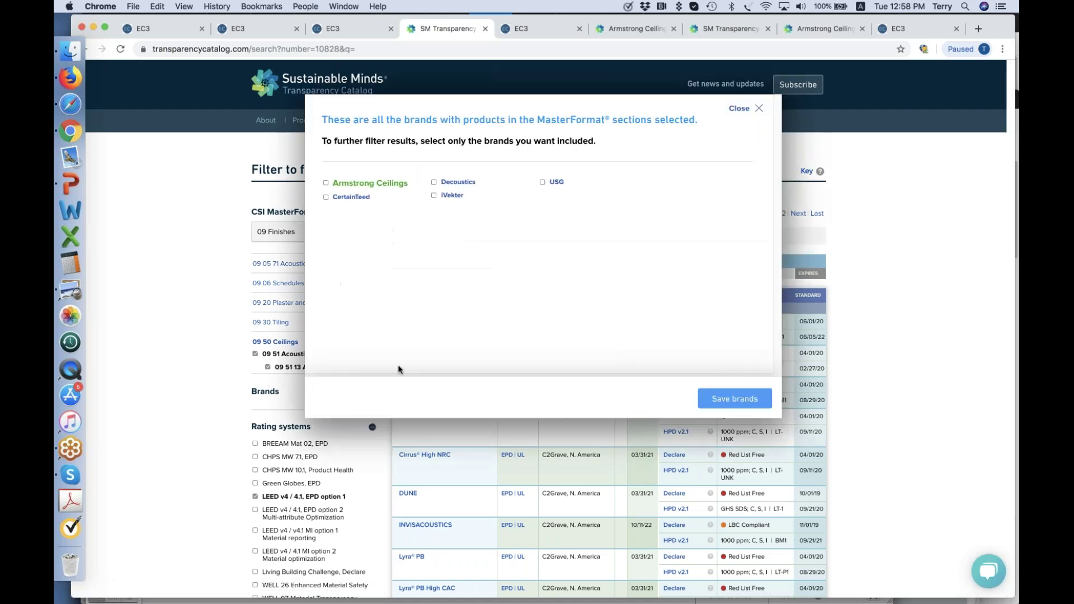
{"action": "left_click", "coordinate": [759, 109]}
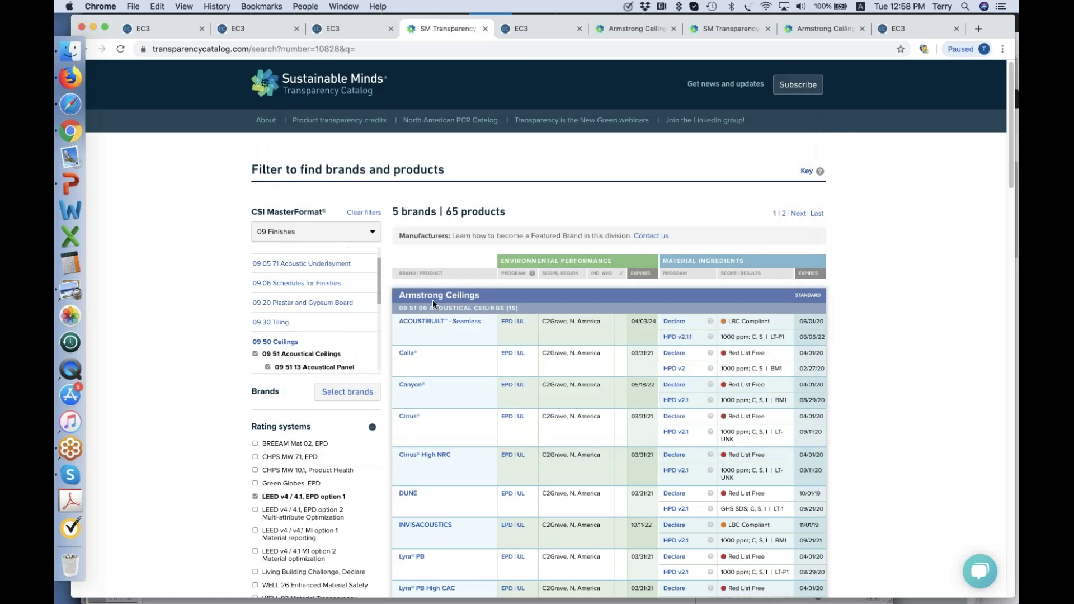
{"action": "left_click", "coordinate": [434, 296]}
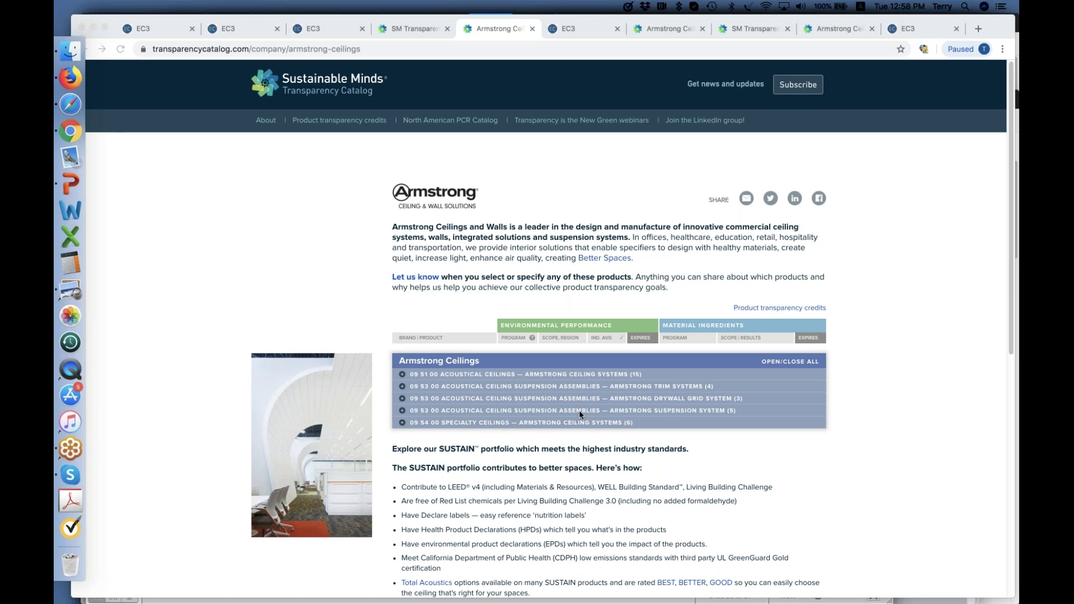
Expand all Armstrong product groups, view the manufacturer's page for ACOUSTIBUILT - Seamless and return to the catalog listing
{"action": "left_click", "coordinate": [779, 362]}
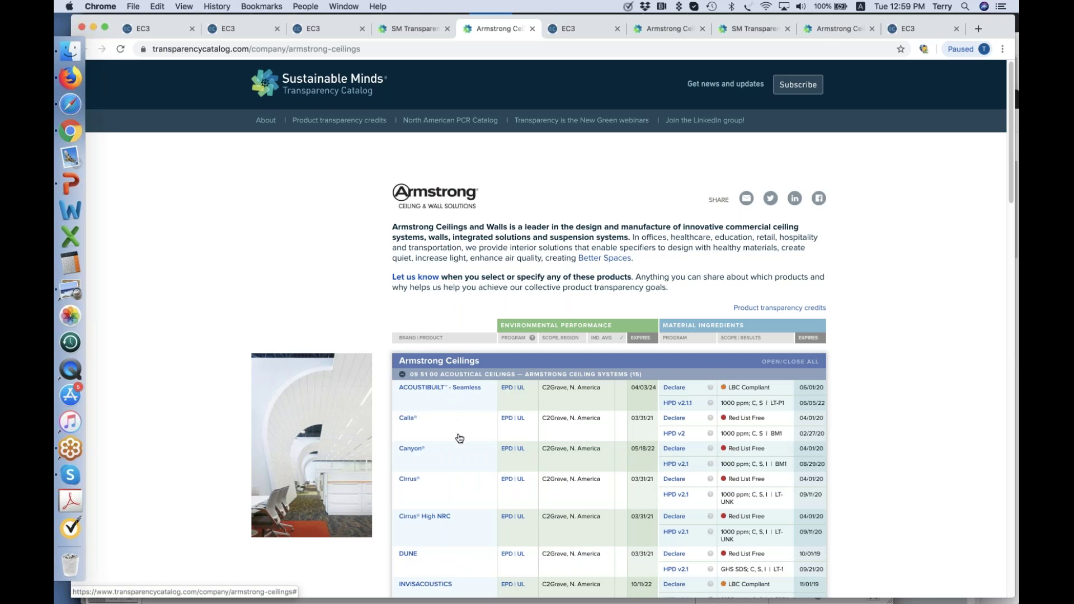
{"action": "left_click", "coordinate": [478, 393]}
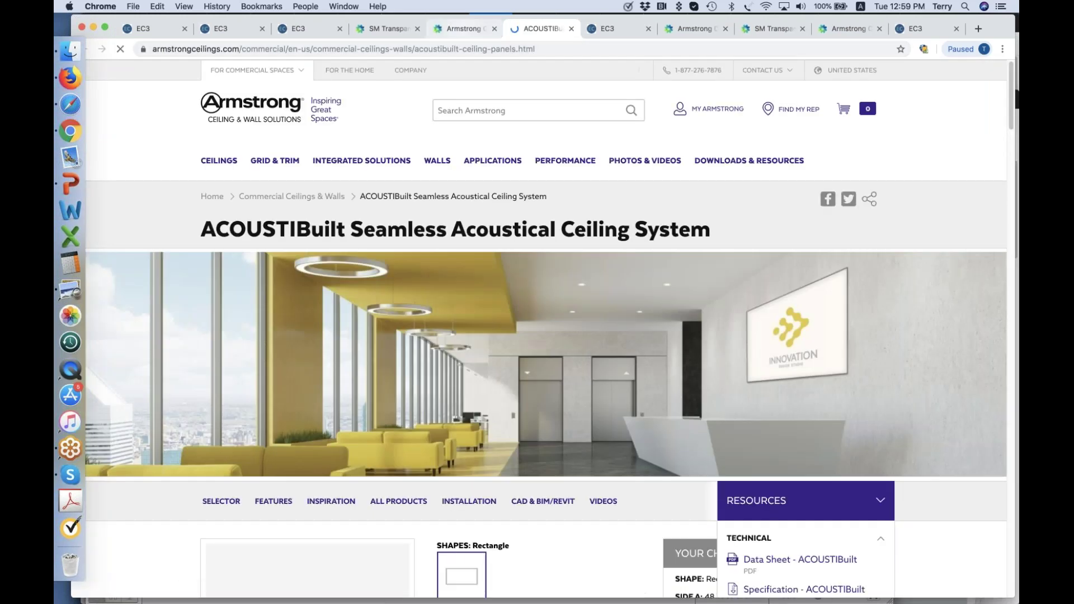
{"action": "key", "text": "super+alt+Left"}
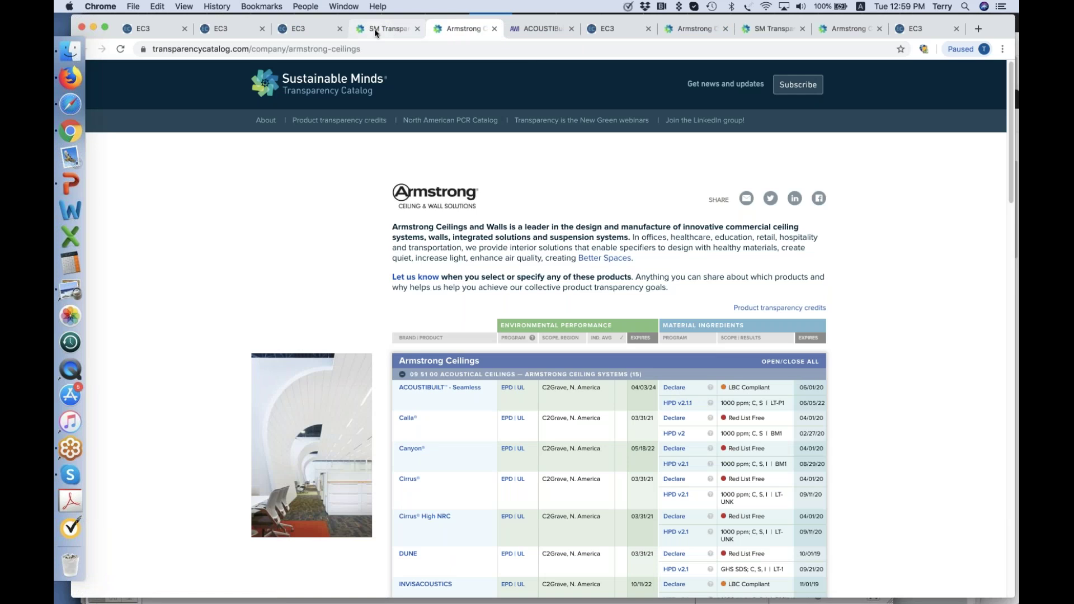
Switch to the preview version of the Armstrong Ceilings catalog page and review the EC3 embodied carbon ratings in its acoustical ceilings list
{"action": "left_click", "coordinate": [703, 27]}
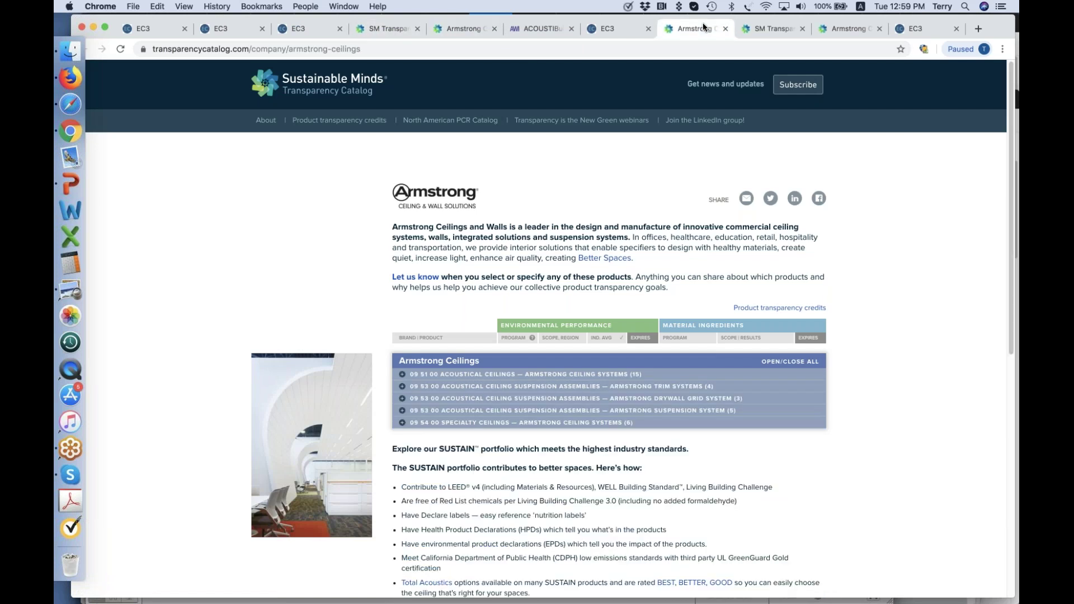
{"action": "left_click", "coordinate": [769, 29]}
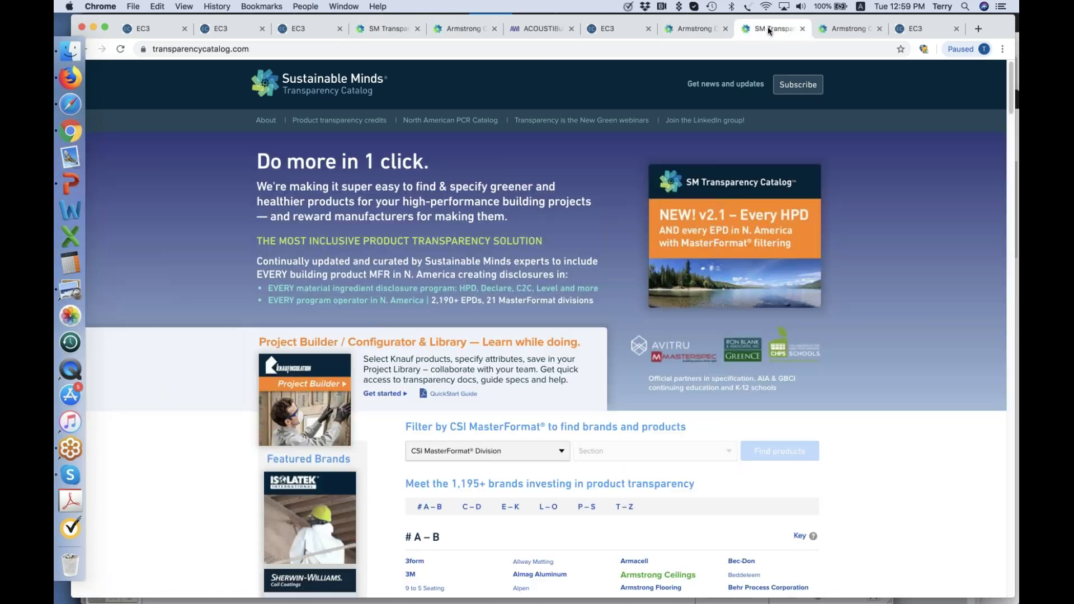
{"action": "left_click", "coordinate": [831, 28]}
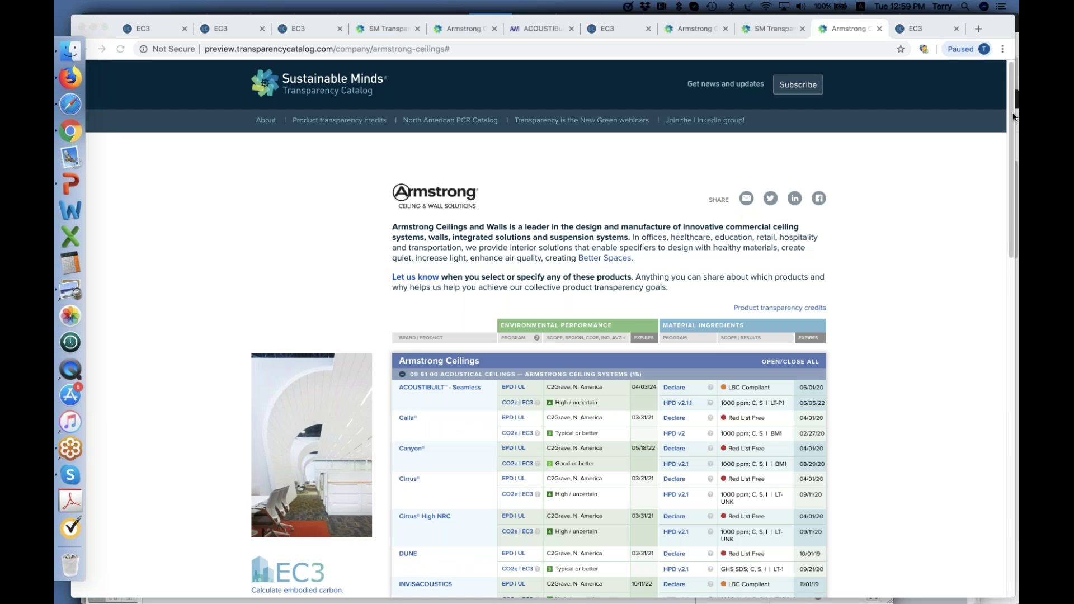
{"action": "scroll", "coordinate": [1009, 115], "scroll_direction": "down", "scroll_amount": 5}
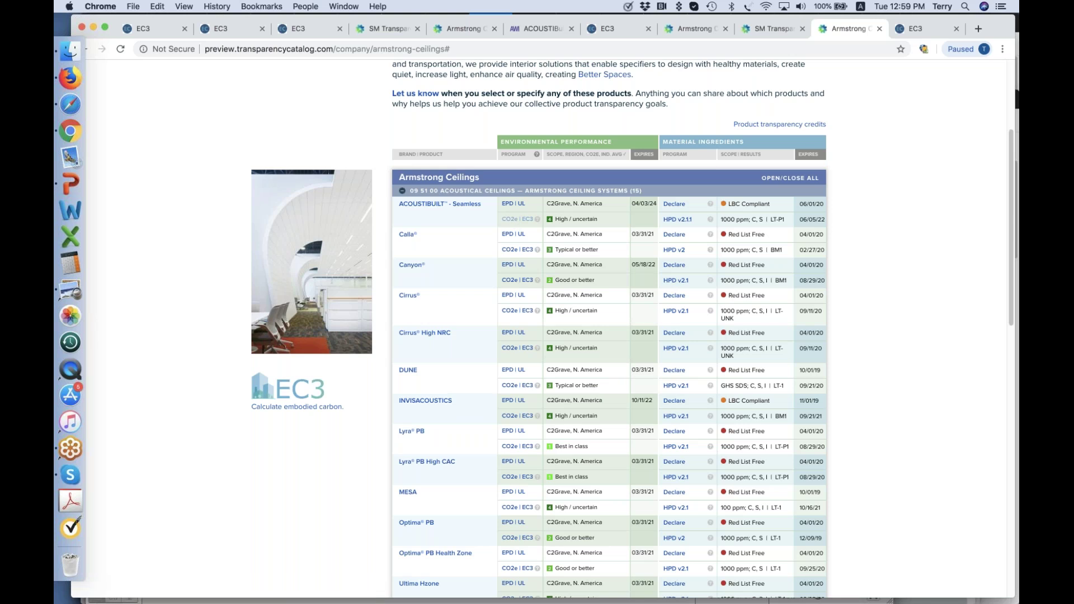
View the EC3 declaration linked from ACOUSTIBUILT - Seamless, return to the preview catalog and show the explanation of its EC3 rating
{"action": "left_click", "coordinate": [516, 219]}
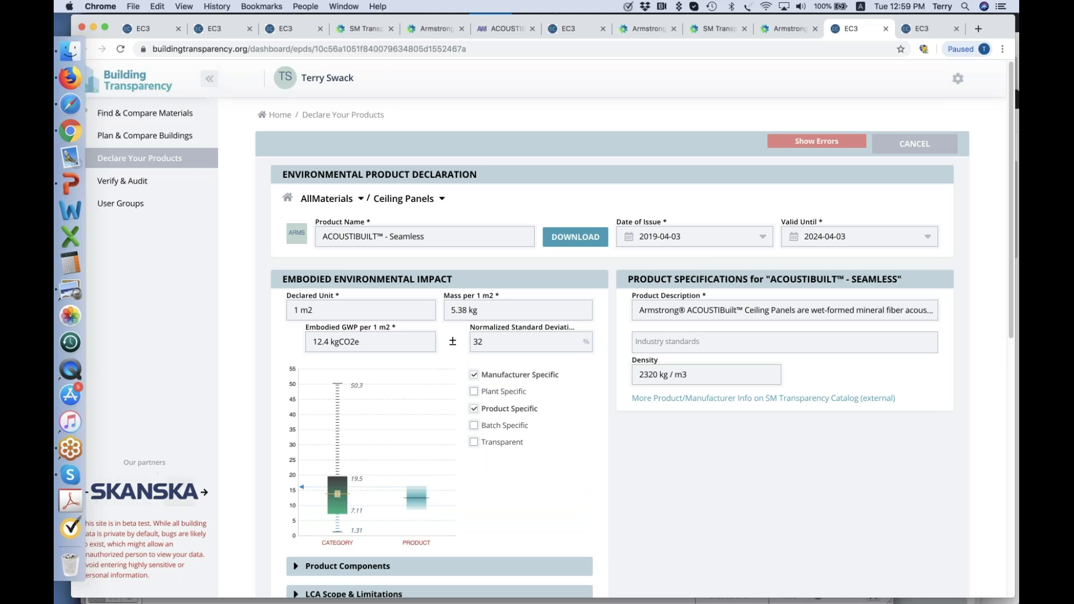
{"action": "left_click", "coordinate": [795, 30]}
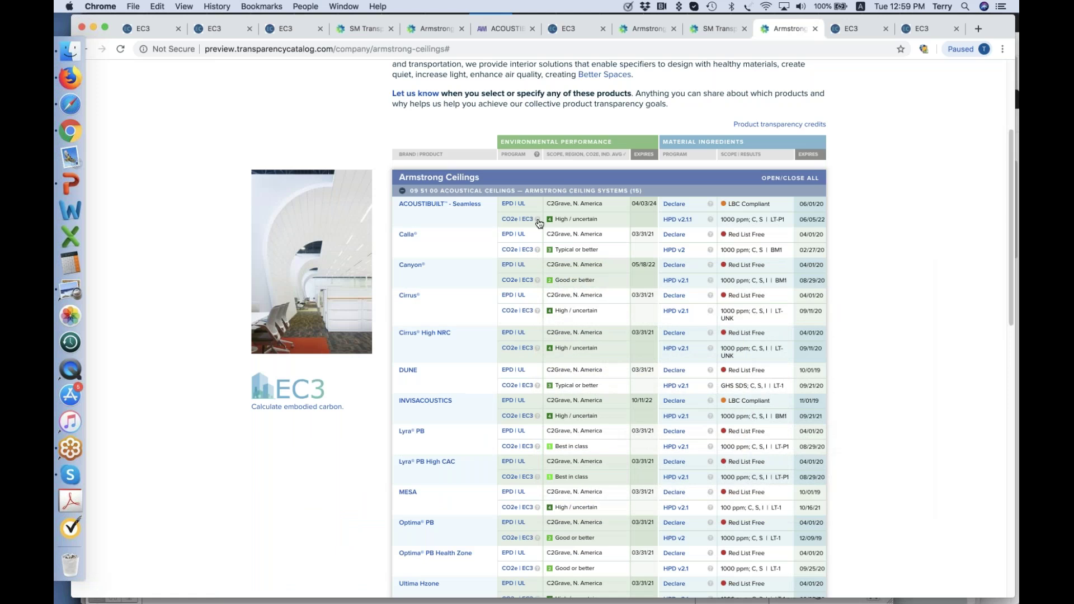
{"action": "mouse_move", "coordinate": [539, 222]}
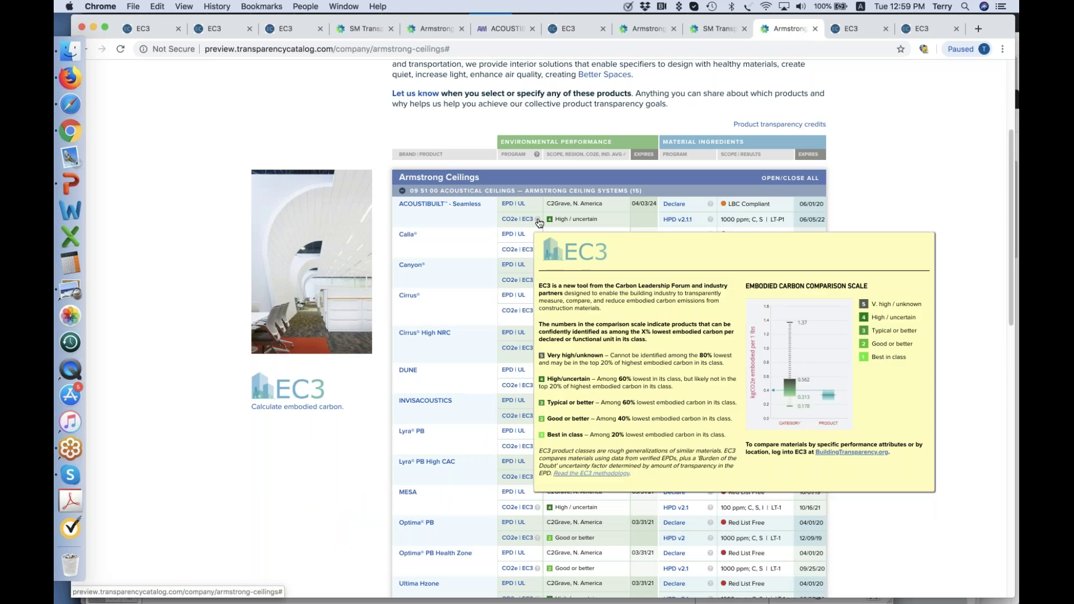